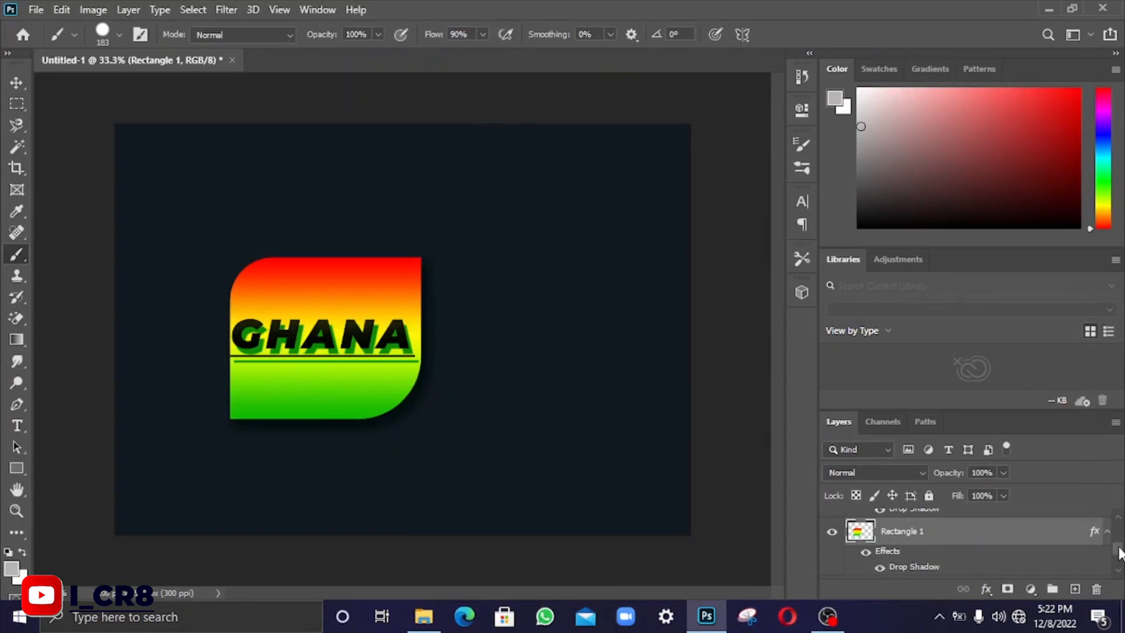
# Step: Add a white (ffffff) Solid Color fill layer above the GHANA text layer
pyautogui.moveTo(1119, 553); pyautogui.dragTo(1121, 517)
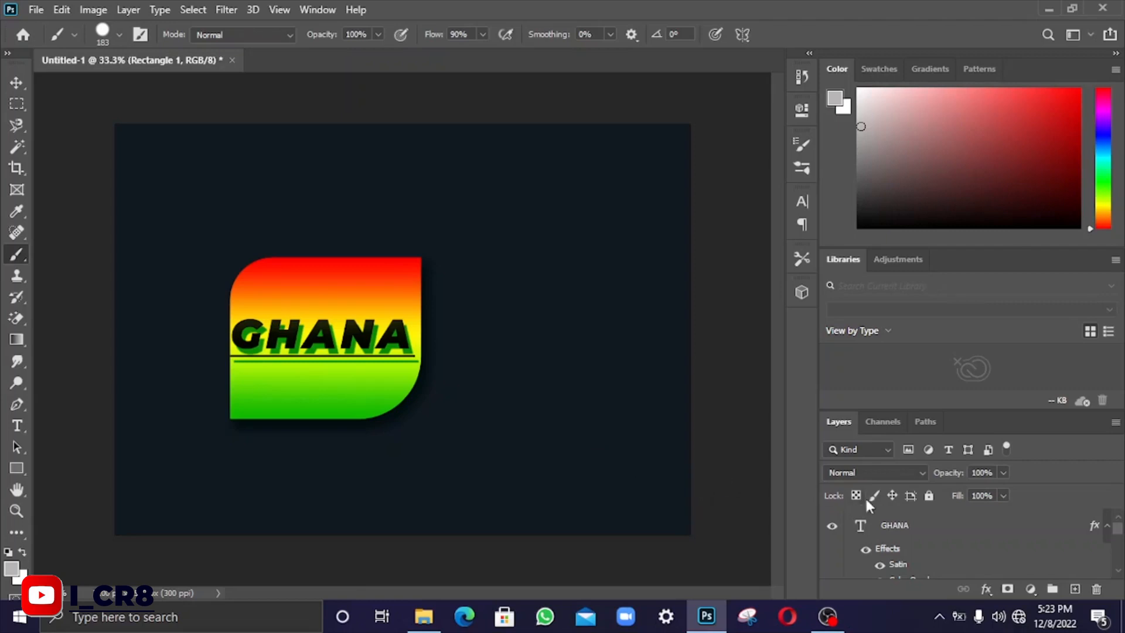
pyautogui.click(928, 525)
pyautogui.click(1024, 585)
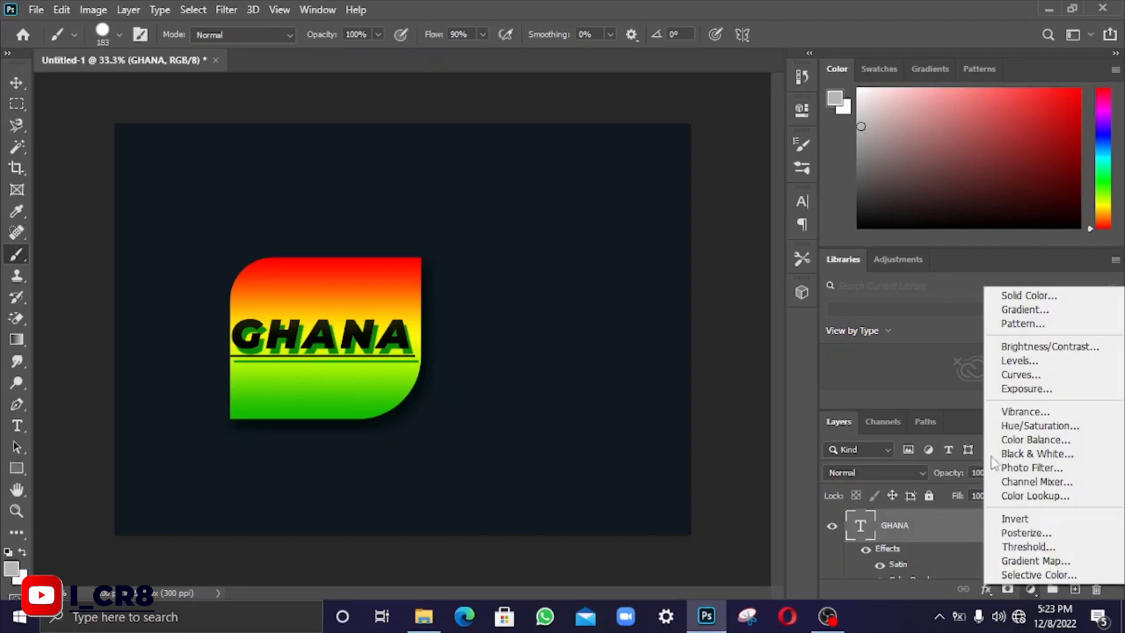
pyautogui.click(1003, 296)
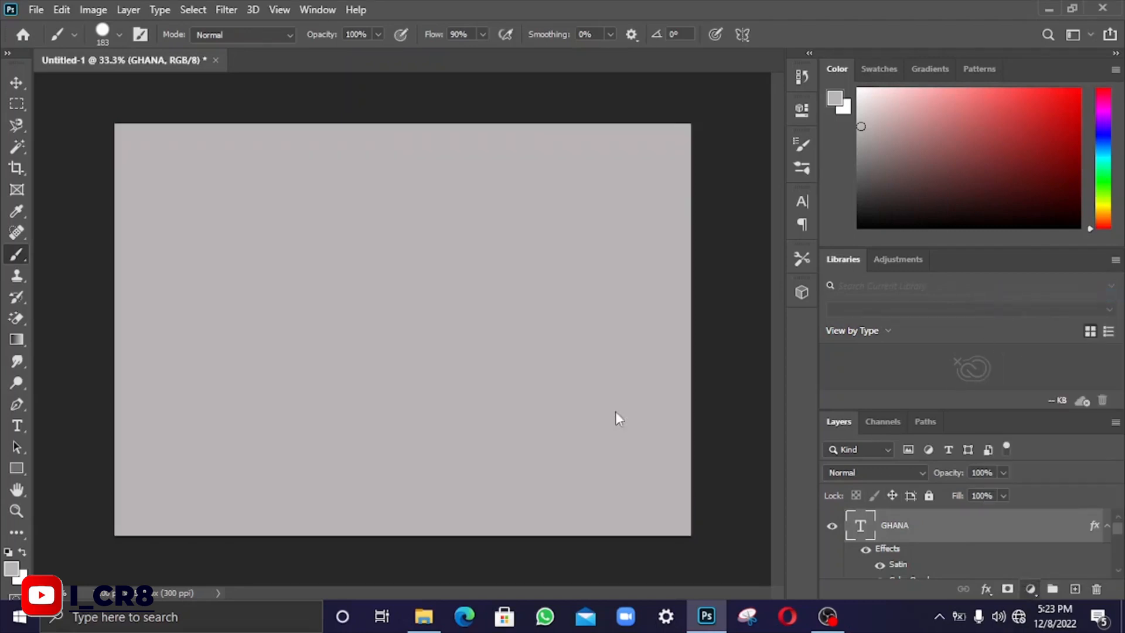
pyautogui.moveTo(753, 323); pyautogui.dragTo(654, 225)
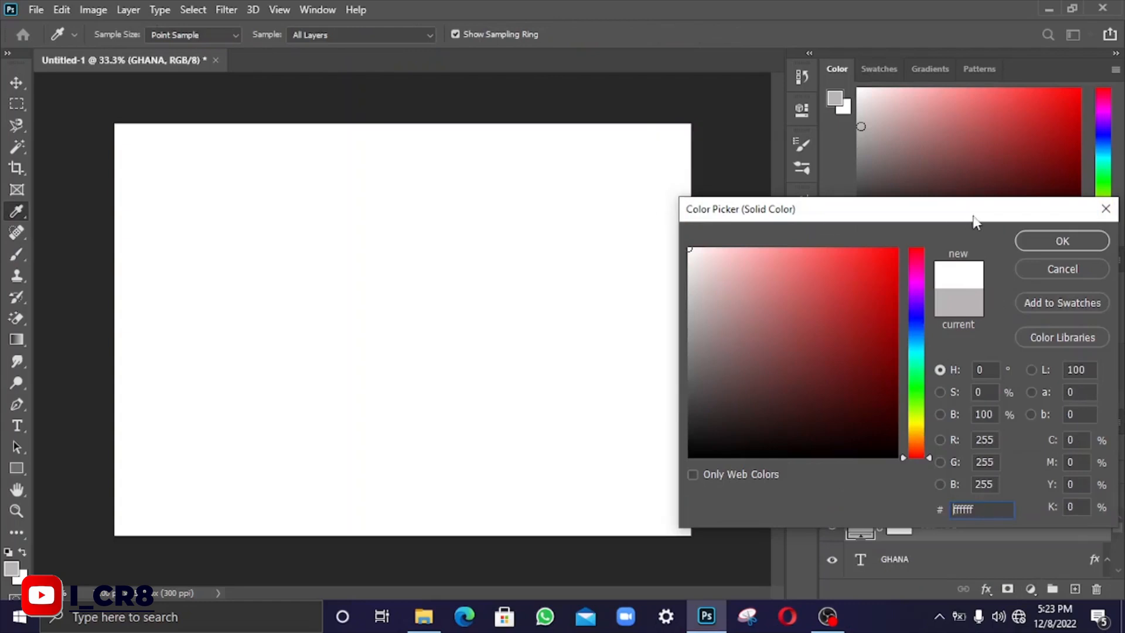
pyautogui.click(1026, 242)
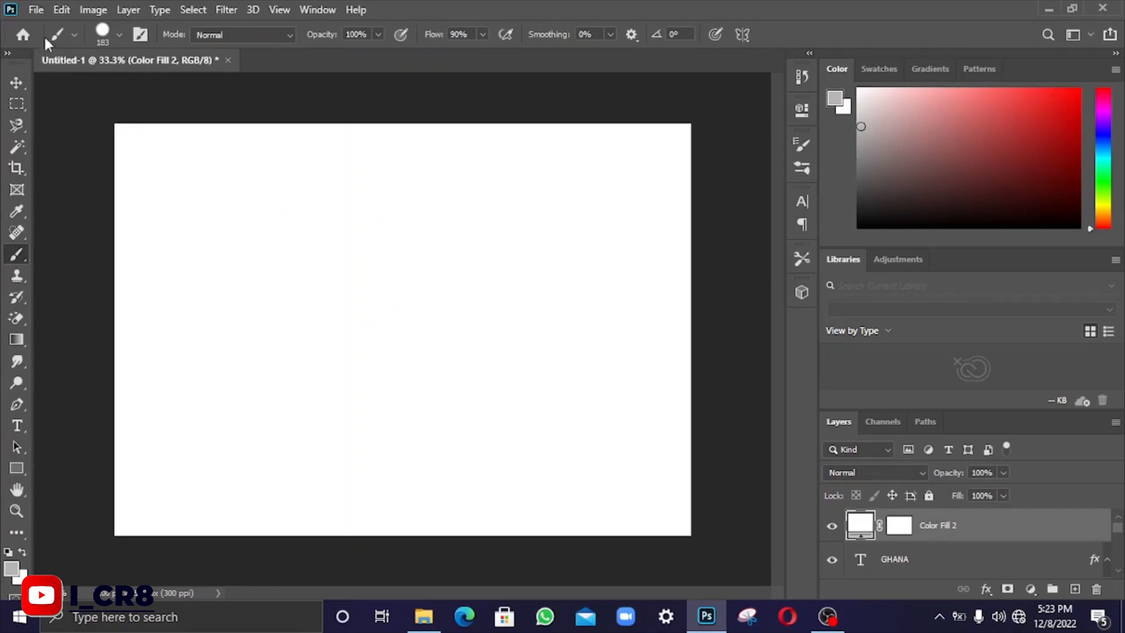
# Step: Place the image _111373895_nkayforlife as an embedded object at its default size on the white canvas
pyautogui.click(36, 10)
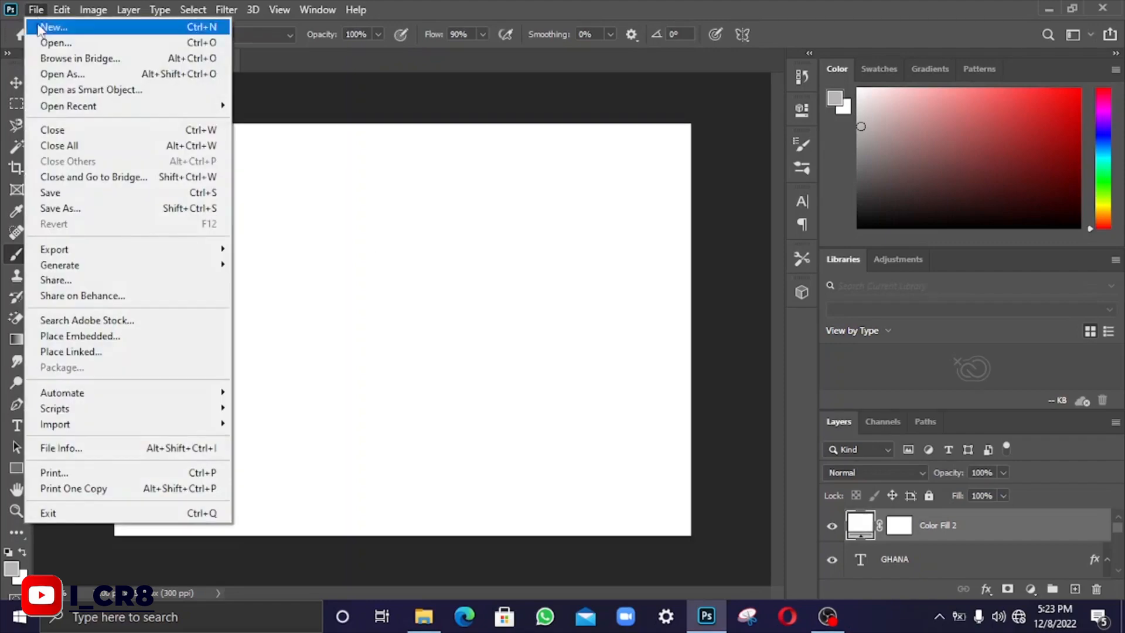
pyautogui.click(75, 335)
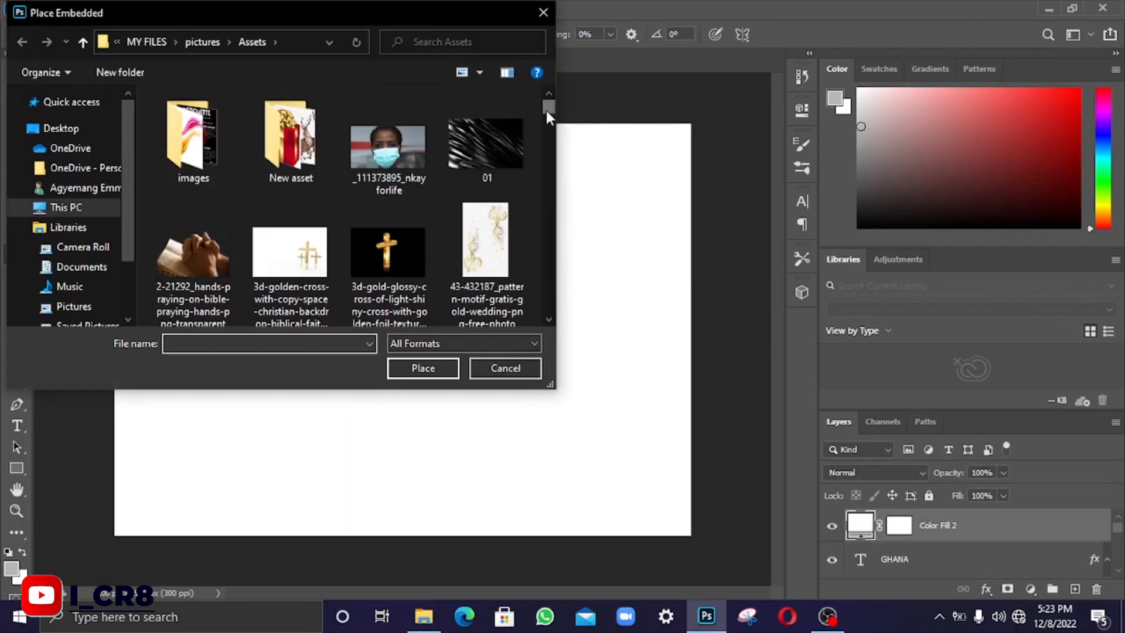
pyautogui.moveTo(546, 110)
pyautogui.mouseDown()
pyautogui.moveTo(548, 120)
pyautogui.moveTo(549, 111)
pyautogui.mouseUp()
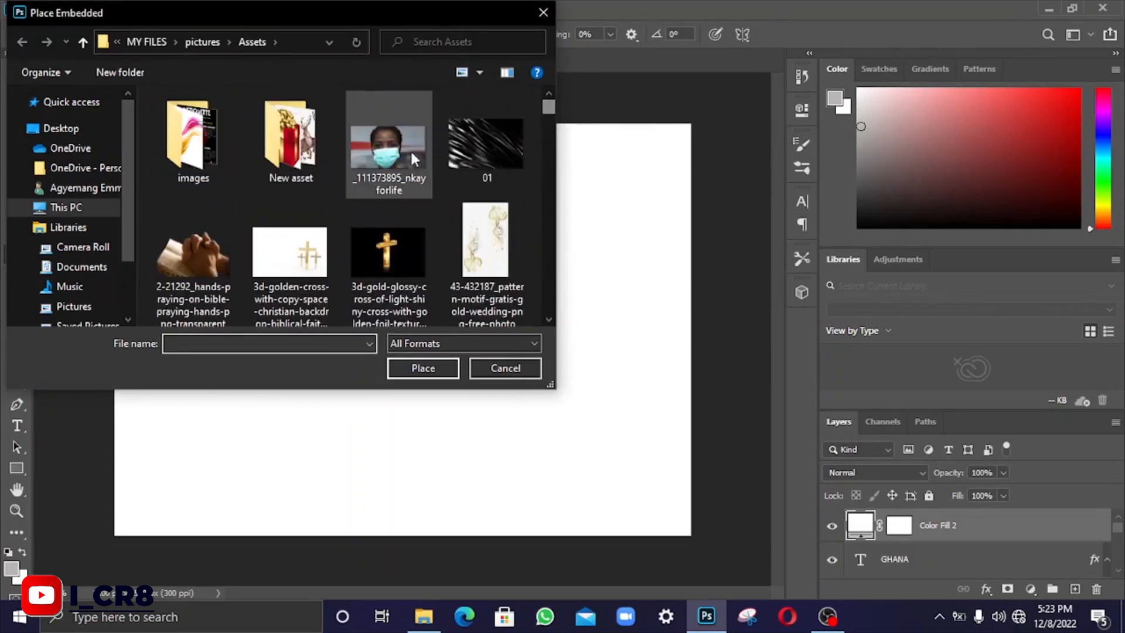
pyautogui.click(395, 178)
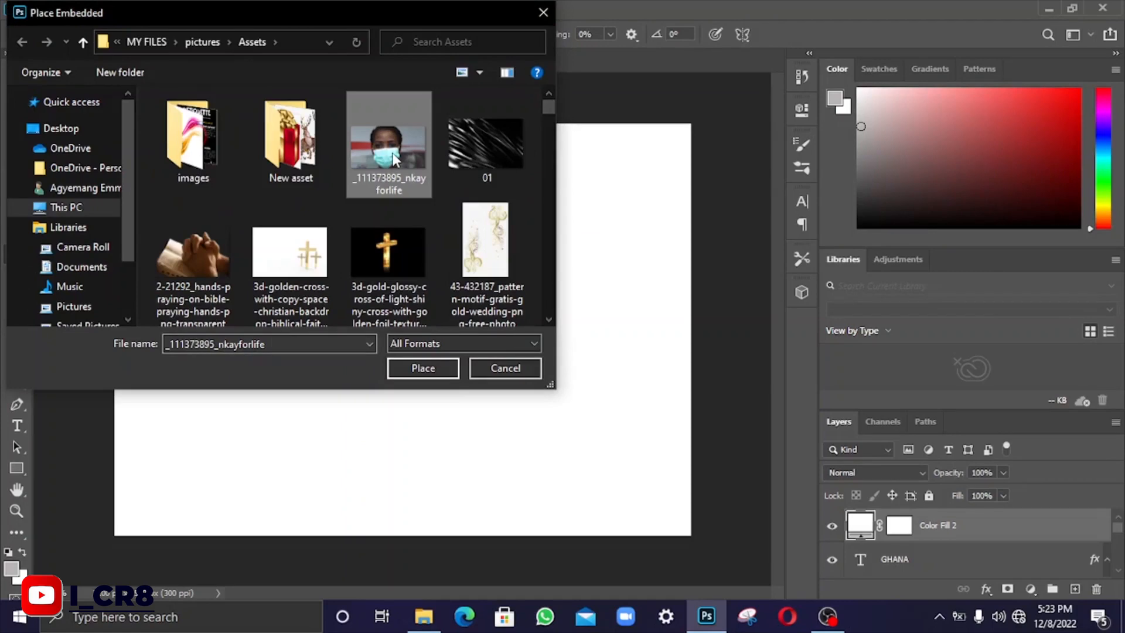
pyautogui.click(434, 377)
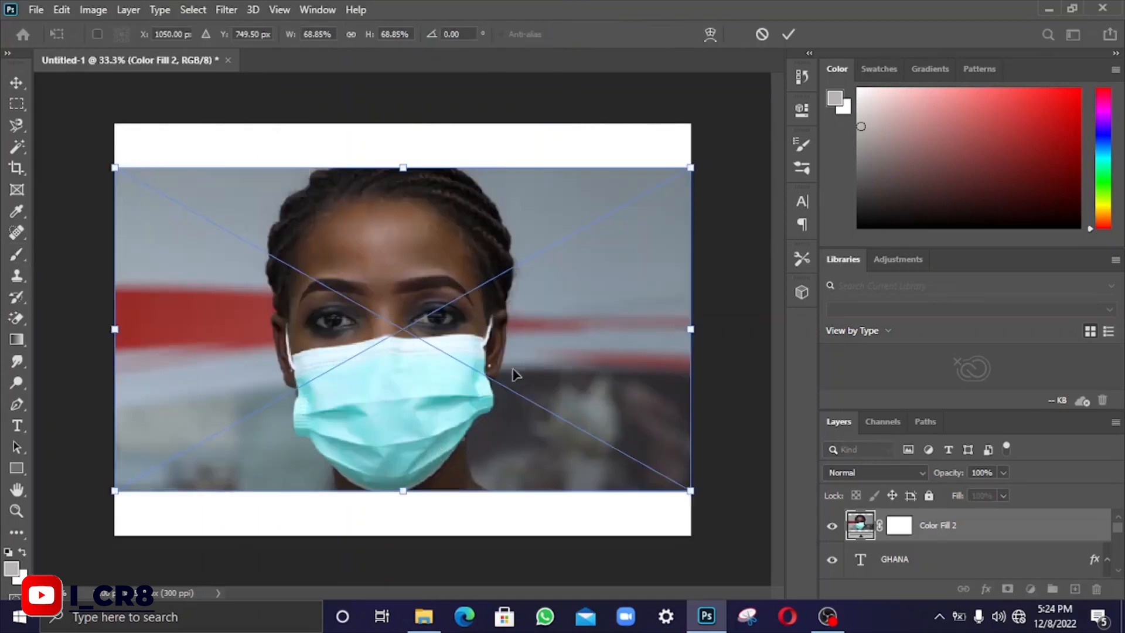
pyautogui.click(788, 34)
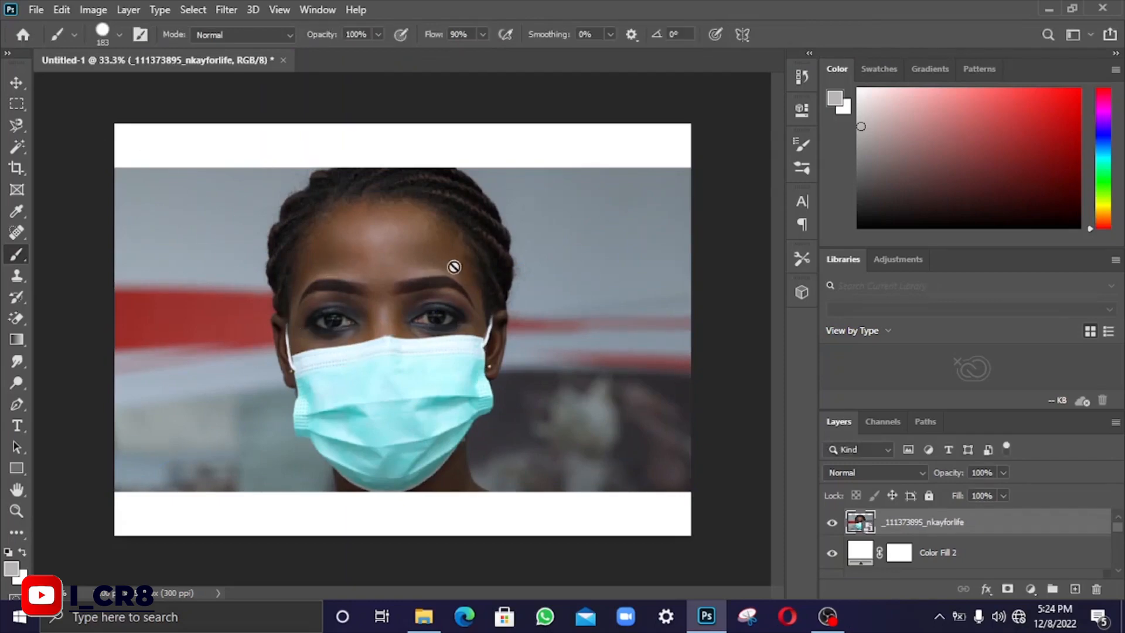
# Step: Select the masked woman with the Object Selection tool and include the missed neck area using the Quick Selection tool
pyautogui.click(20, 149)
pyautogui.moveTo(20, 150)
pyautogui.mouseDown()
pyautogui.moveTo(51, 149)
pyautogui.moveTo(50, 171)
pyautogui.moveTo(65, 143)
pyautogui.mouseUp()
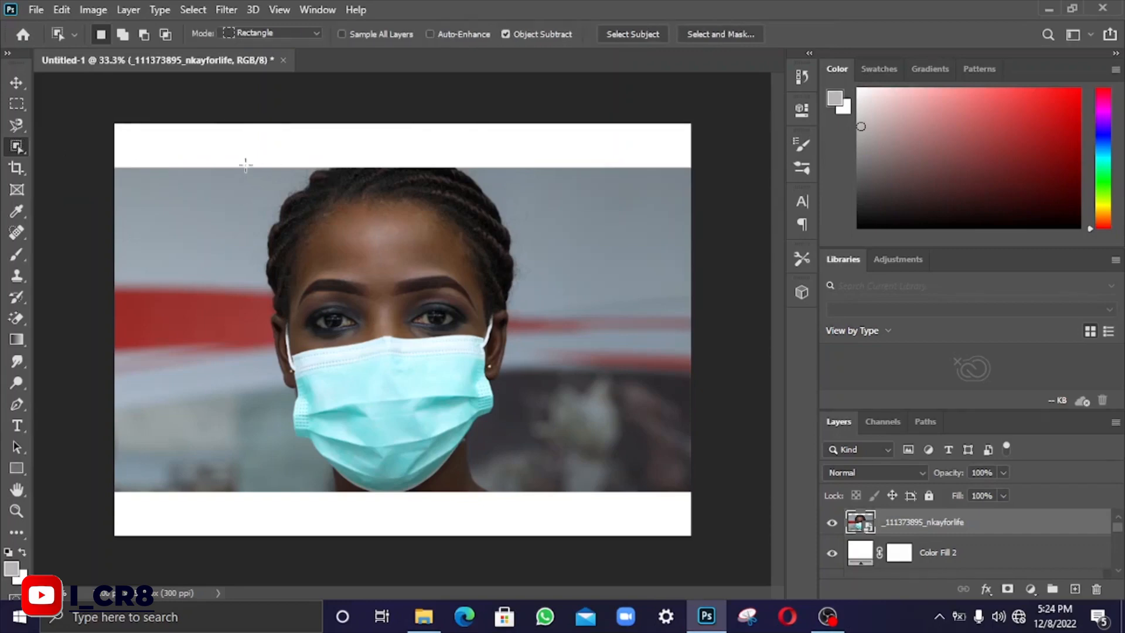
pyautogui.moveTo(246, 163); pyautogui.dragTo(550, 496)
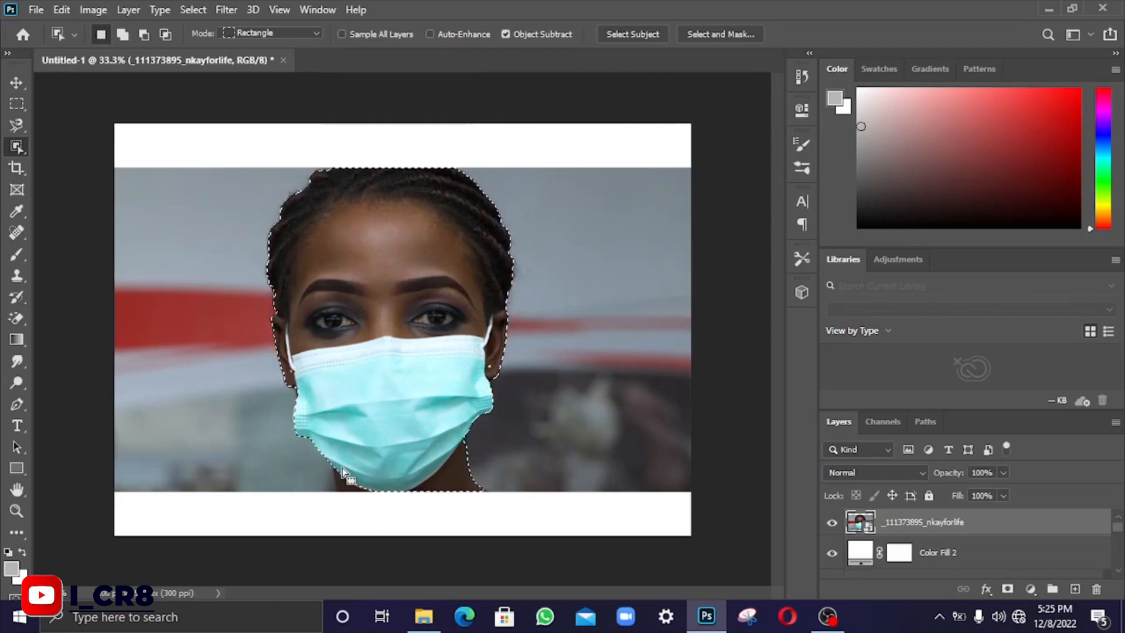
pyautogui.rightClick(16, 150)
pyautogui.click(58, 162)
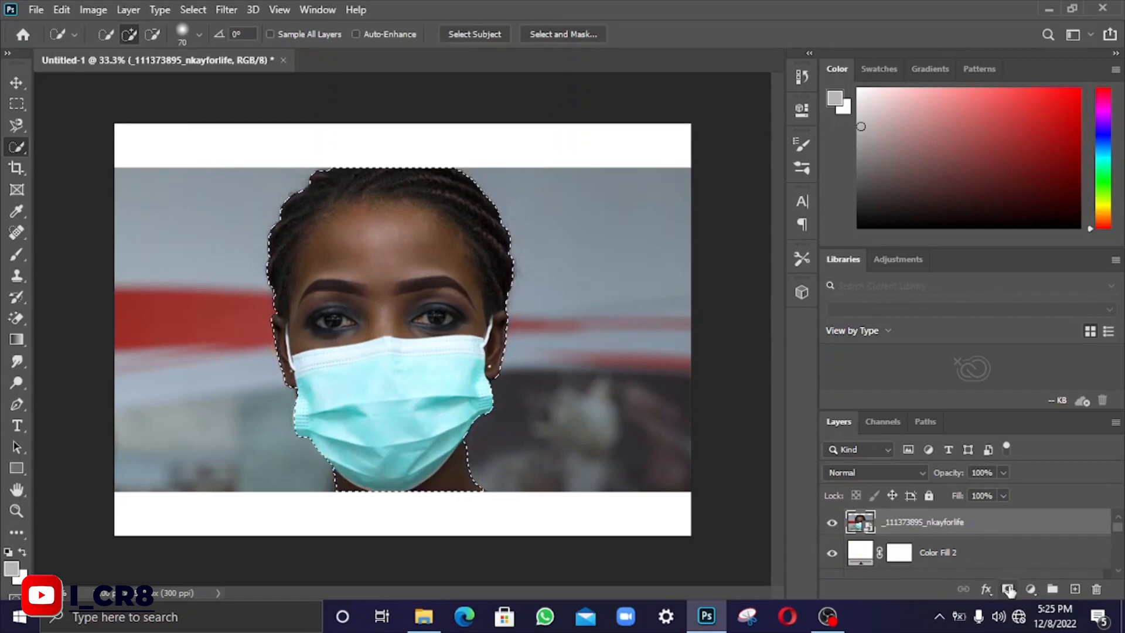
# Step: Refine the selection in Select and Mask with Smooth 65 and Contrast 47%, and output the cutout to a new layer
pyautogui.click(558, 36)
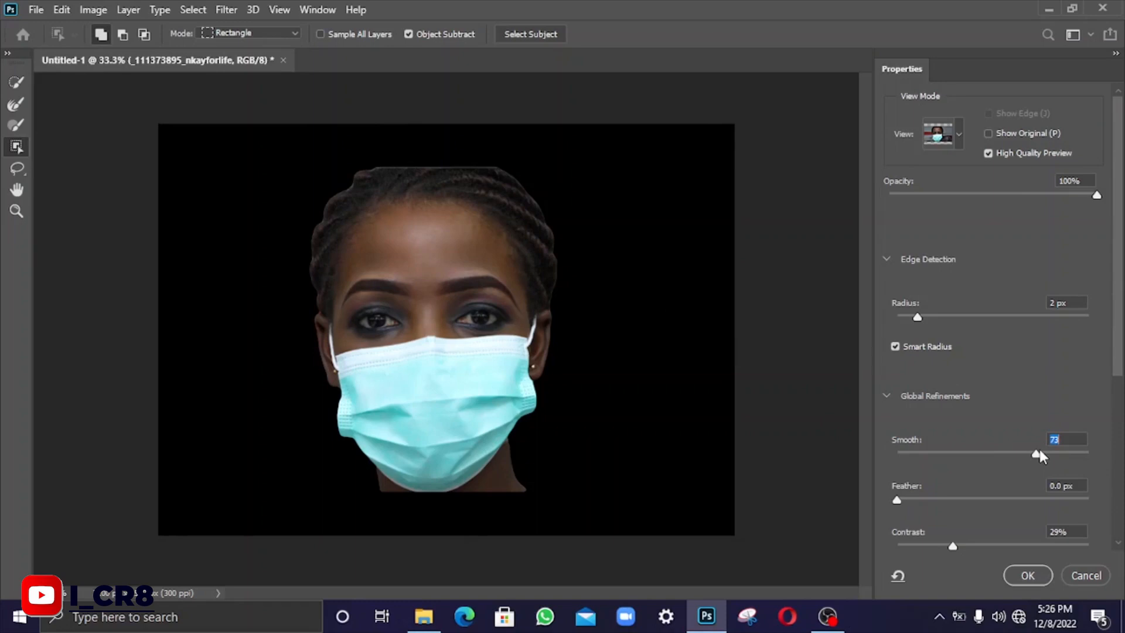
pyautogui.moveTo(955, 546); pyautogui.dragTo(987, 544)
pyautogui.moveTo(1119, 234); pyautogui.dragTo(1119, 290)
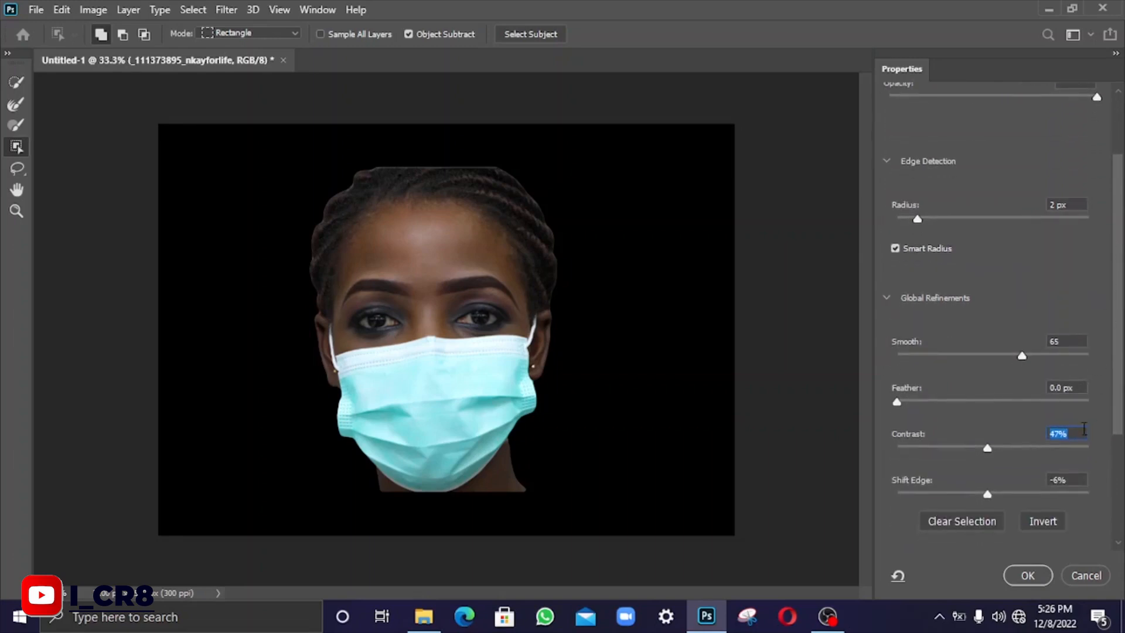
pyautogui.click(1030, 575)
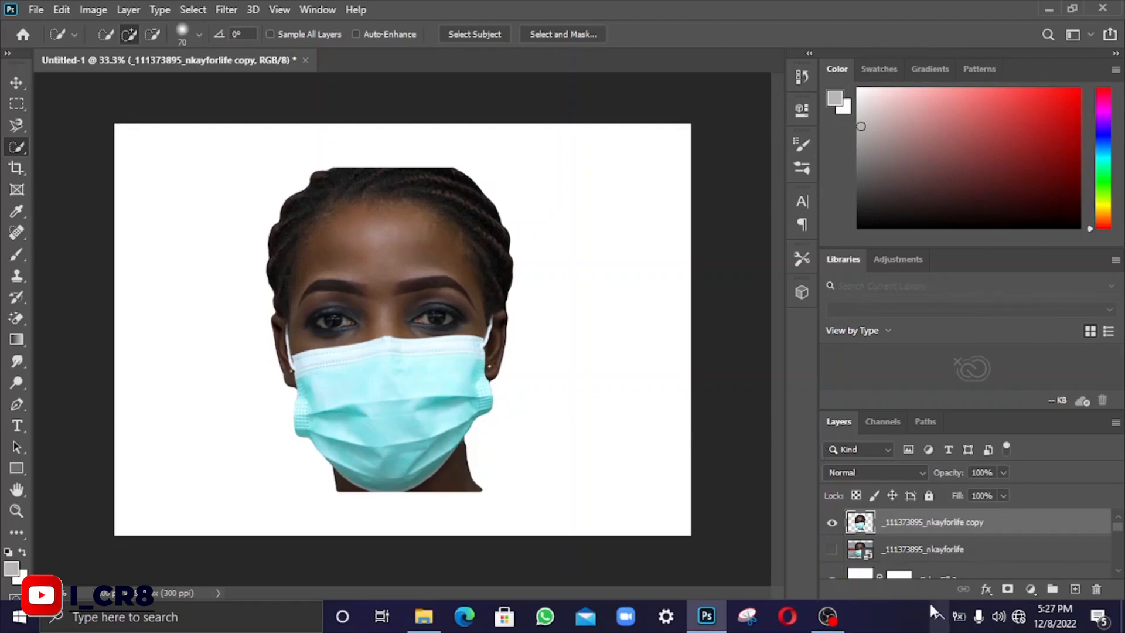
# Step: Add a layer mask to the cutout layer and make the mask active for the Brush tool
pyautogui.click(1007, 589)
pyautogui.click(898, 524)
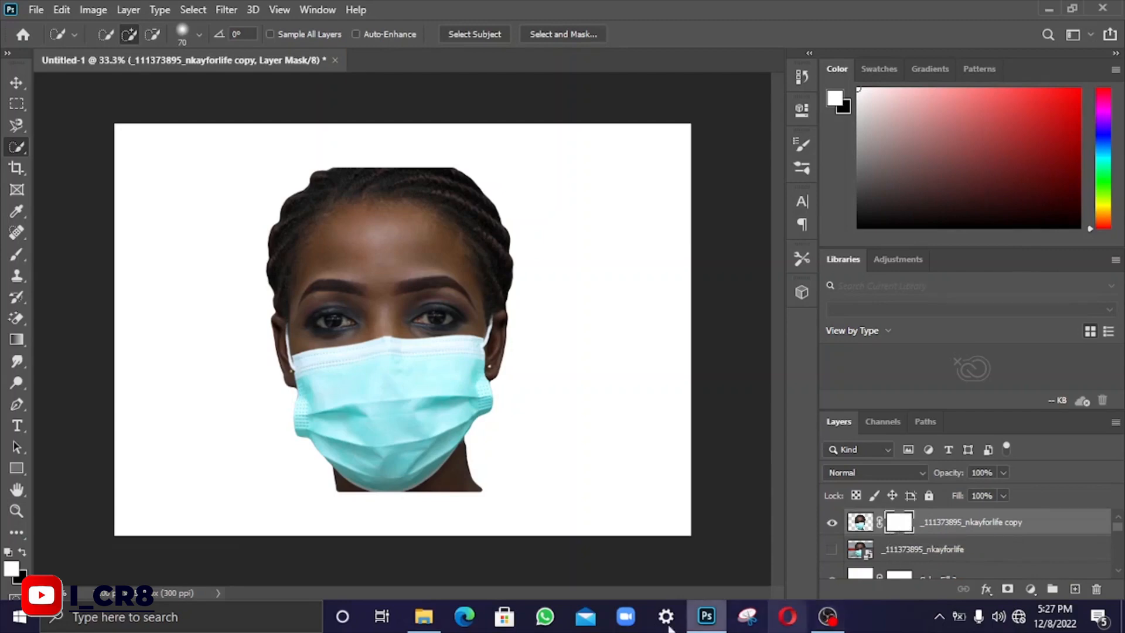
pyautogui.click(15, 255)
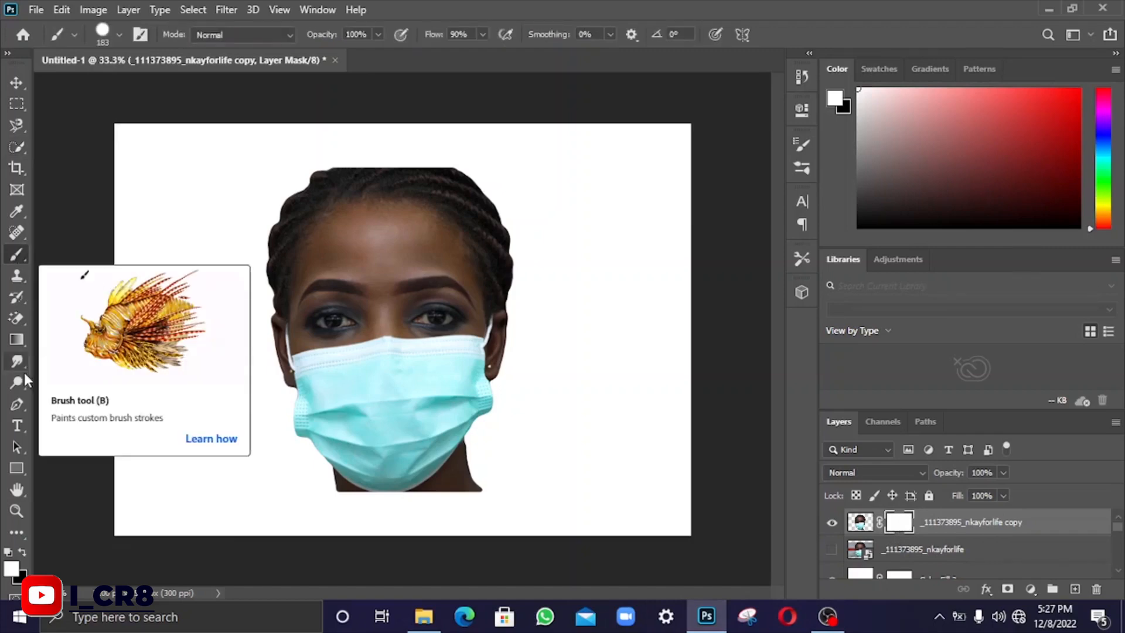
pyautogui.click(860, 521)
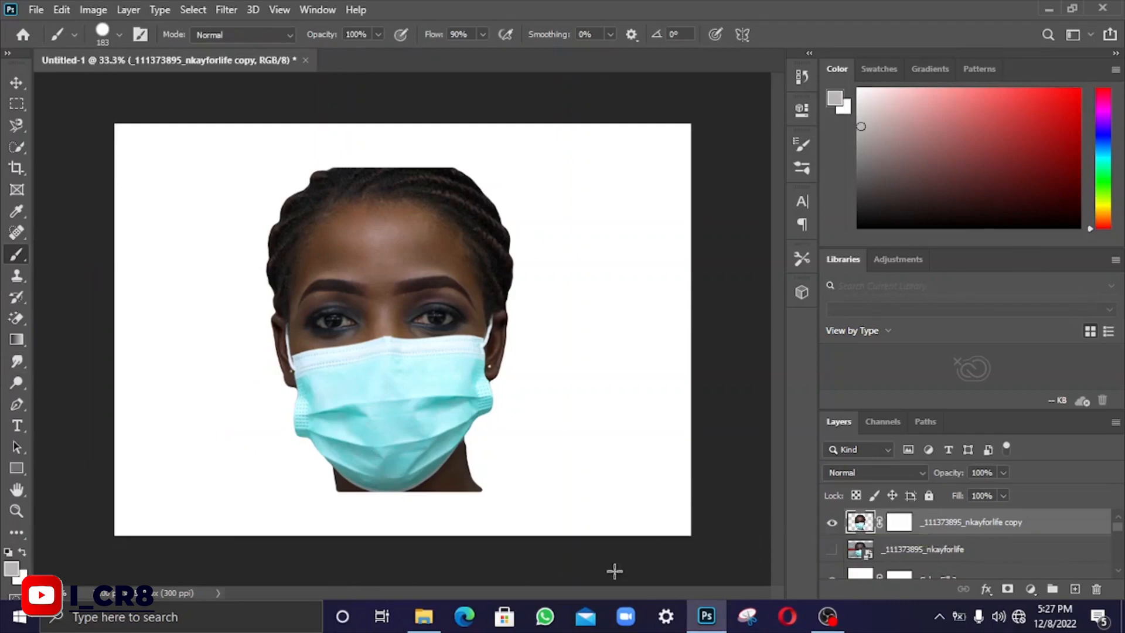
pyautogui.click(901, 523)
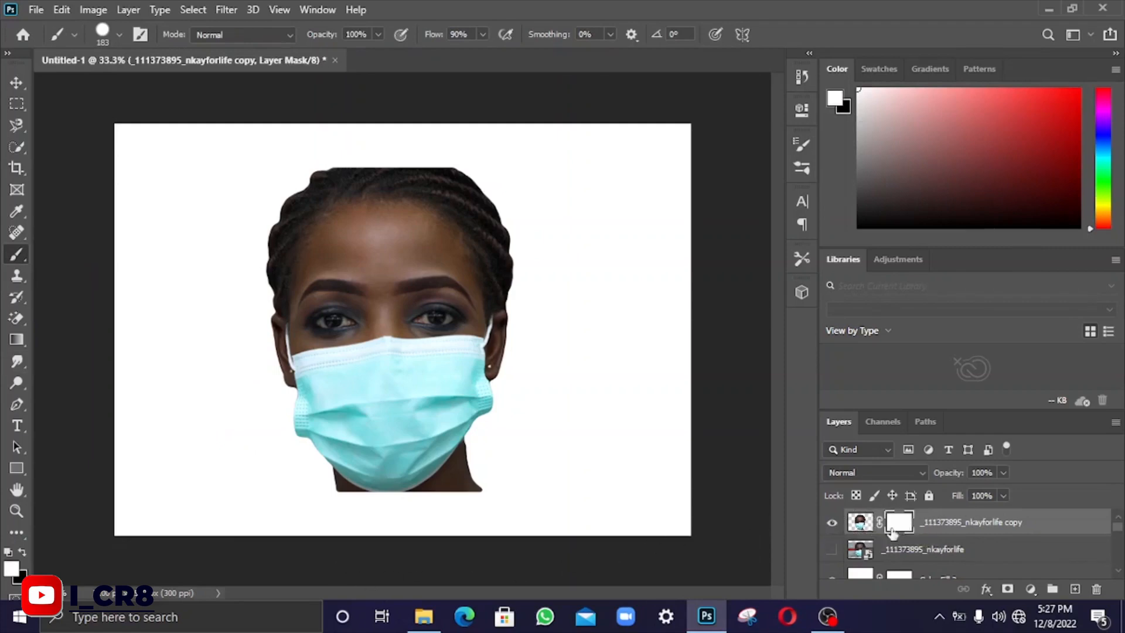
# Step: Set the foreground colour to black (000000) and paint on the mask to hide the hair beside the woman's right-hand temple
pyautogui.click(24, 551)
pyautogui.click(12, 568)
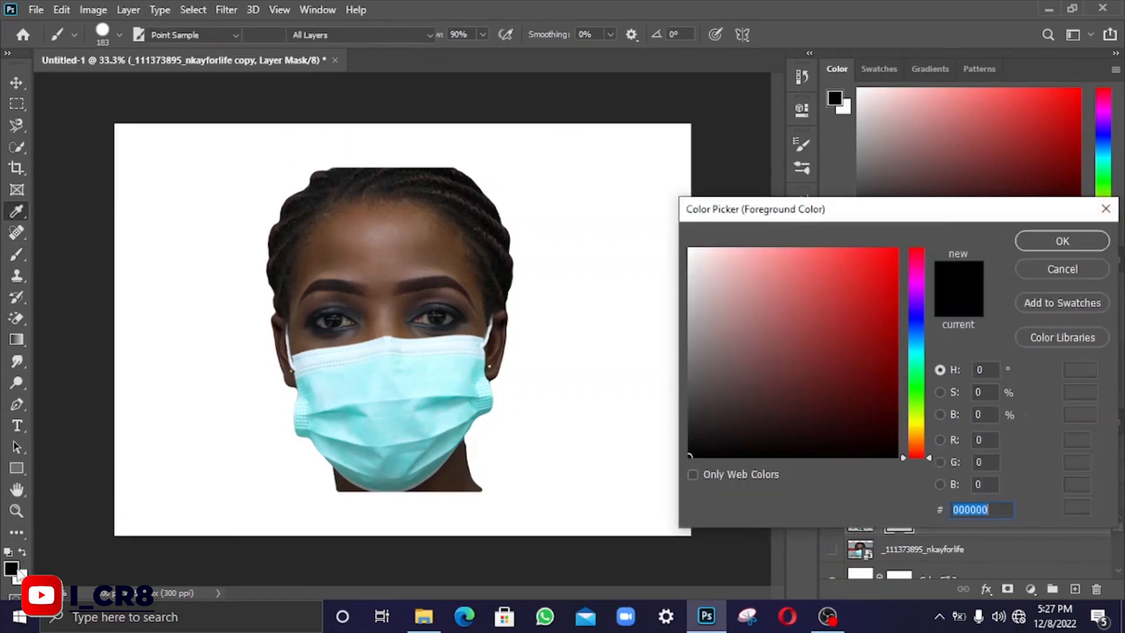
pyautogui.press('Return')
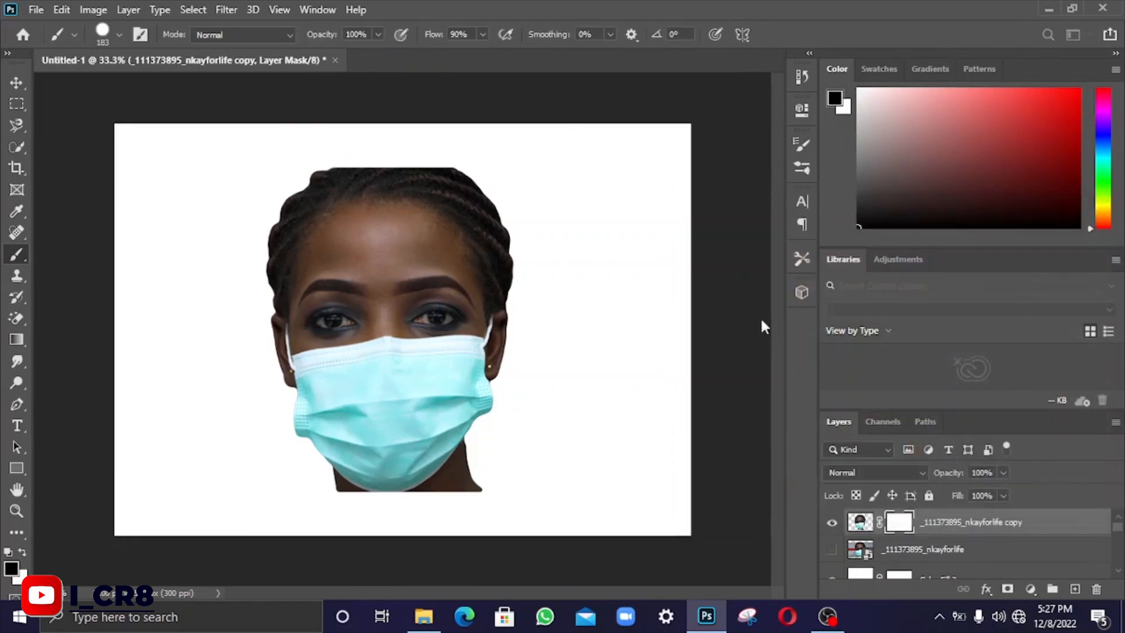
pyautogui.moveTo(483, 223); pyautogui.dragTo(525, 279)
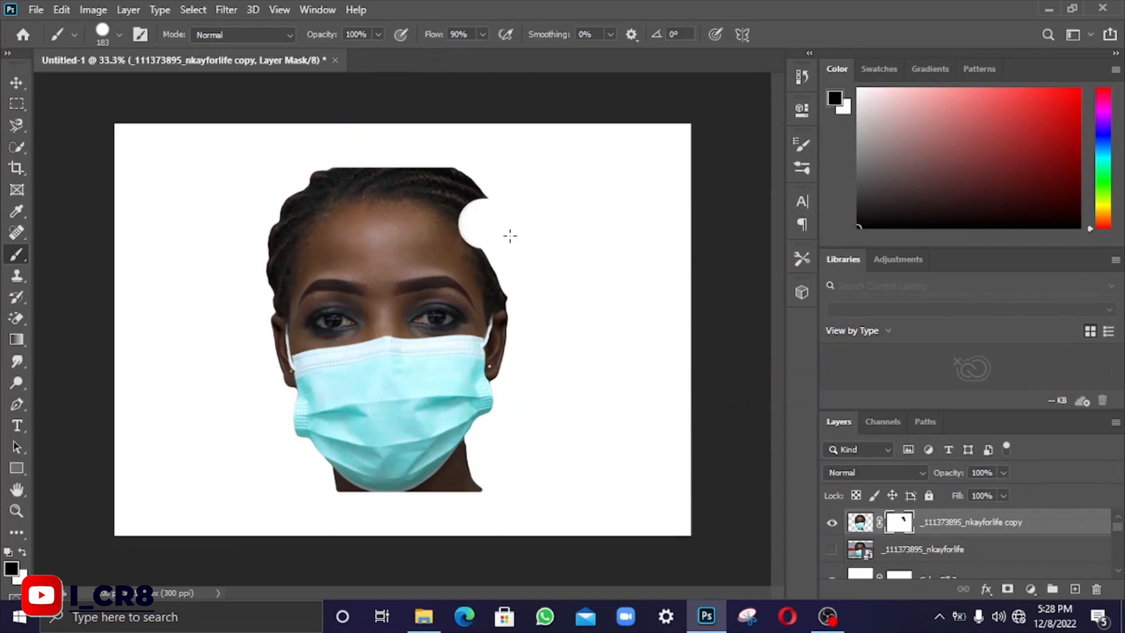
pyautogui.moveTo(510, 236); pyautogui.dragTo(512, 304)
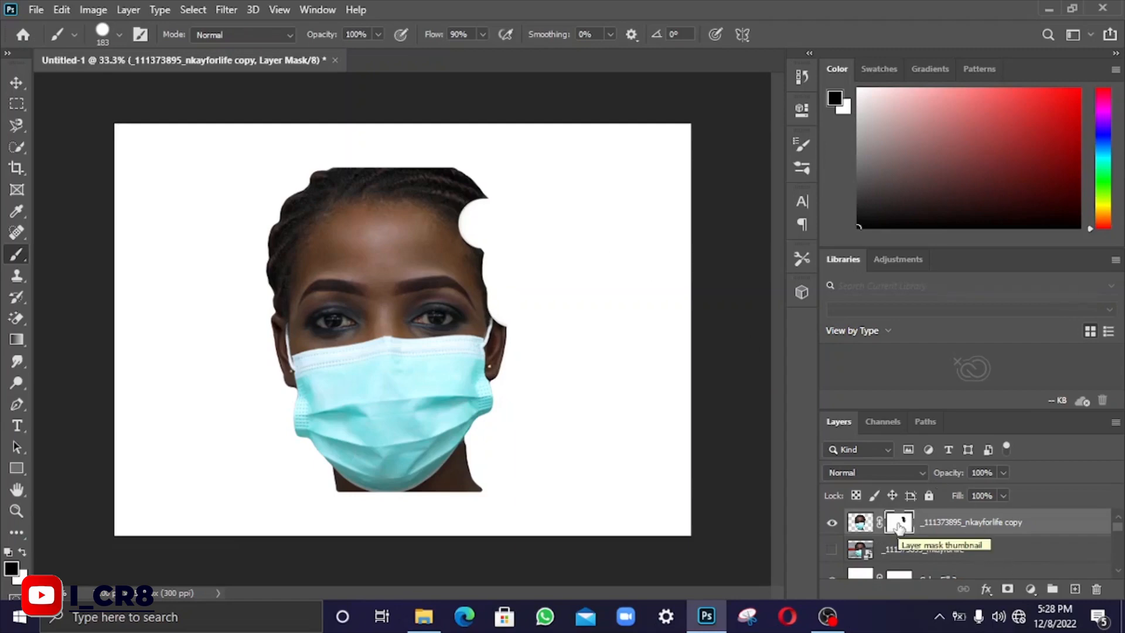
# Step: Disable the cutout's layer mask to compare, and enable it again
pyautogui.rightClick(933, 527)
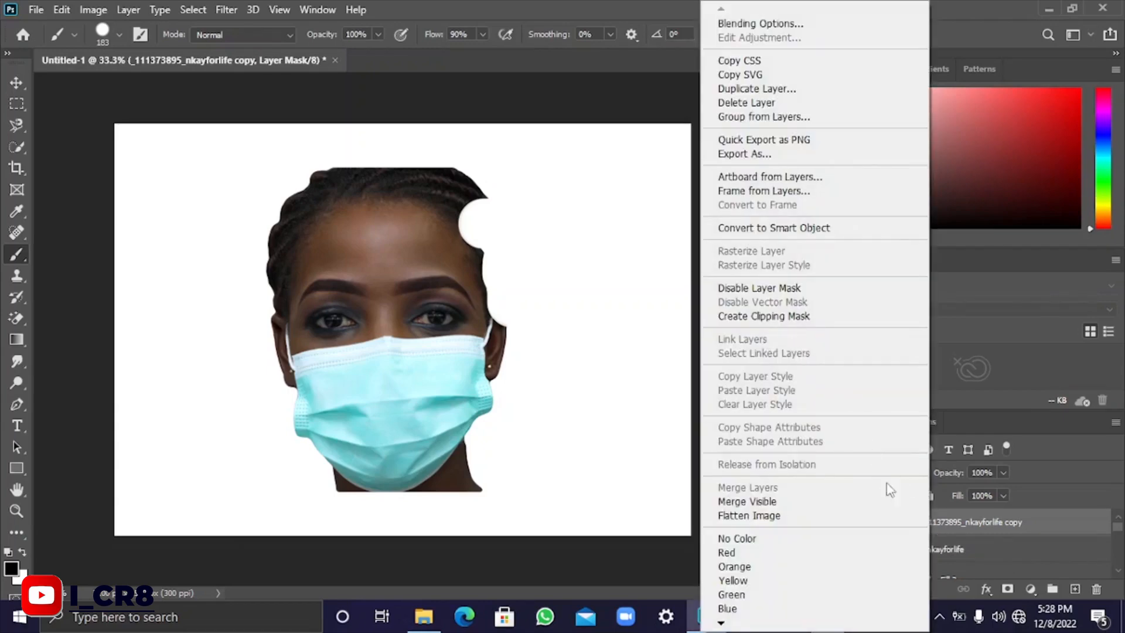
pyautogui.click(780, 289)
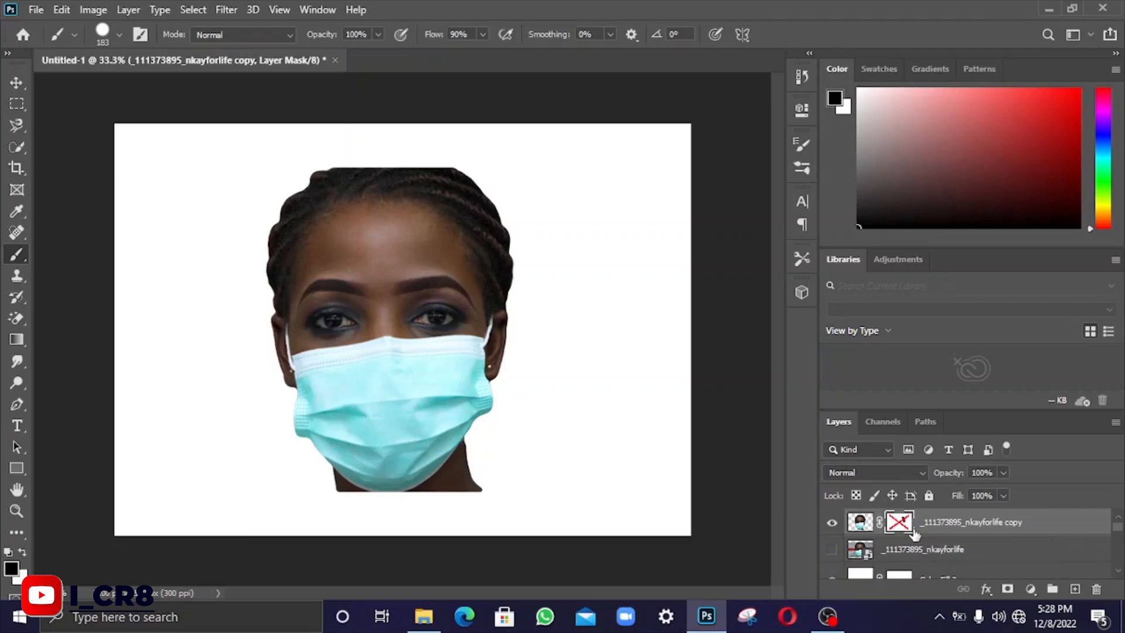
pyautogui.rightClick(941, 530)
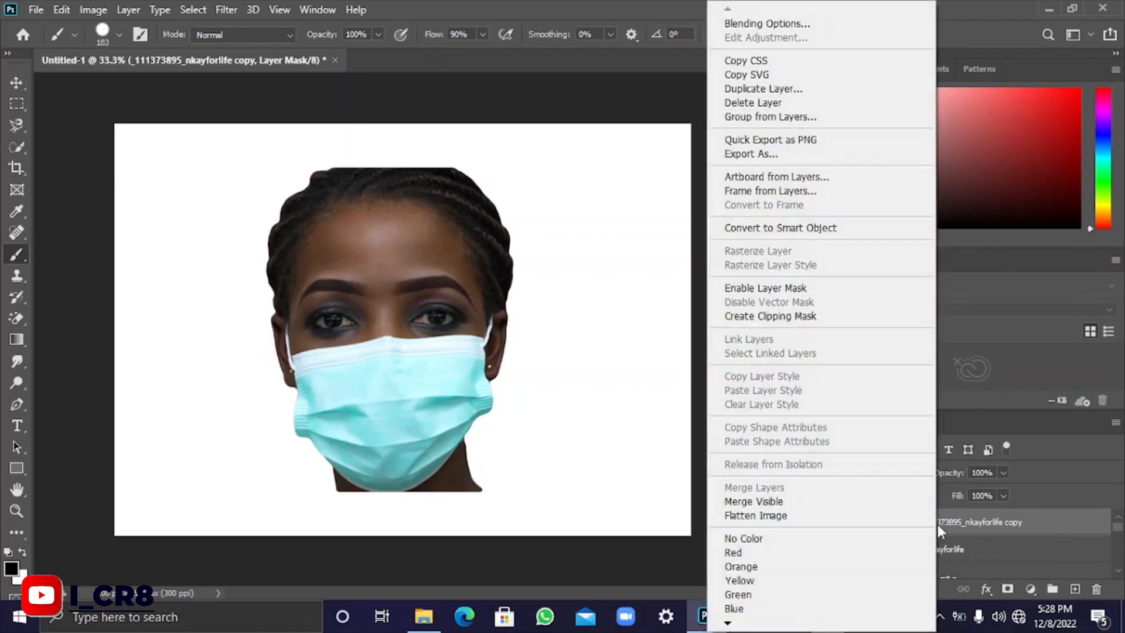
pyautogui.click(763, 286)
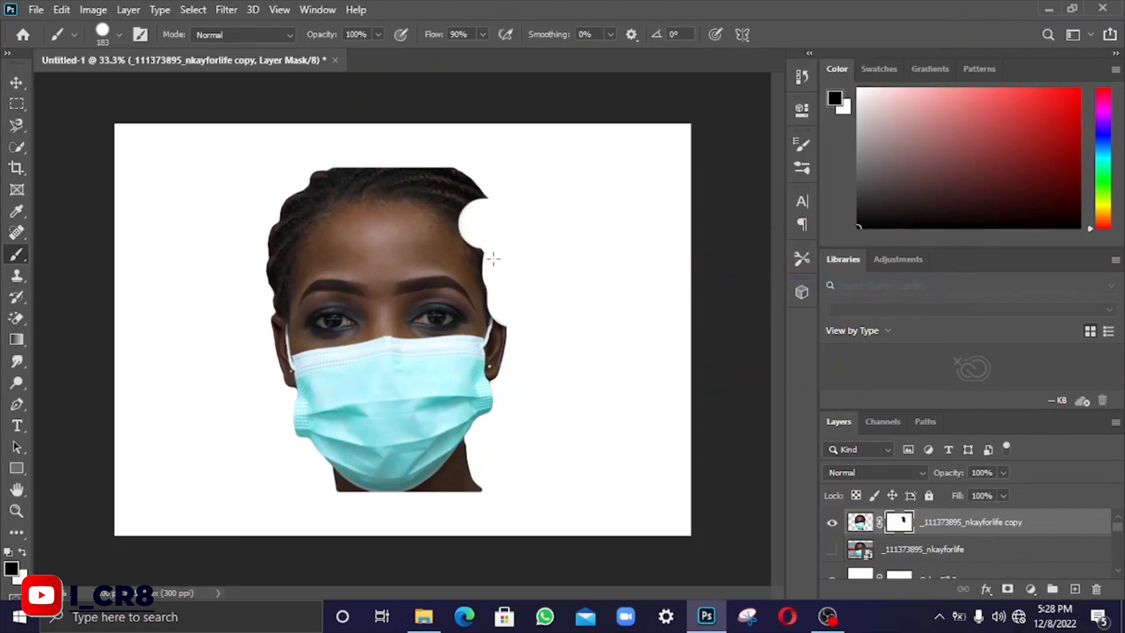
# Step: Set the foreground colour to white (ffffff) and paint over the hidden area on the mask to restore the hair
pyautogui.click(11, 571)
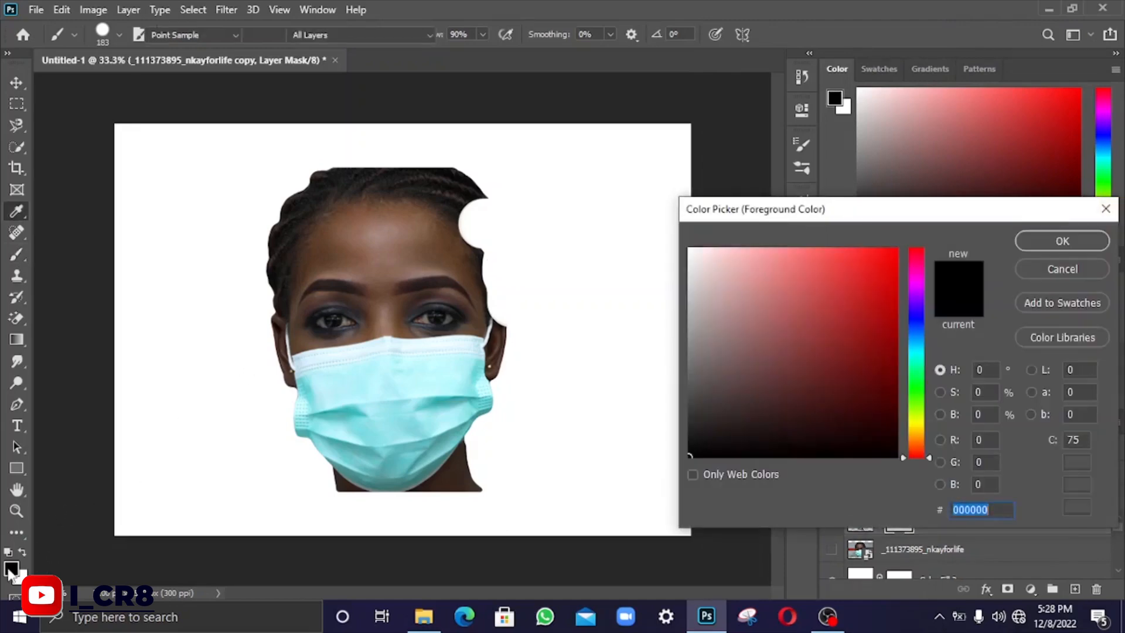
pyautogui.moveTo(740, 372); pyautogui.dragTo(699, 248)
pyautogui.click(687, 195)
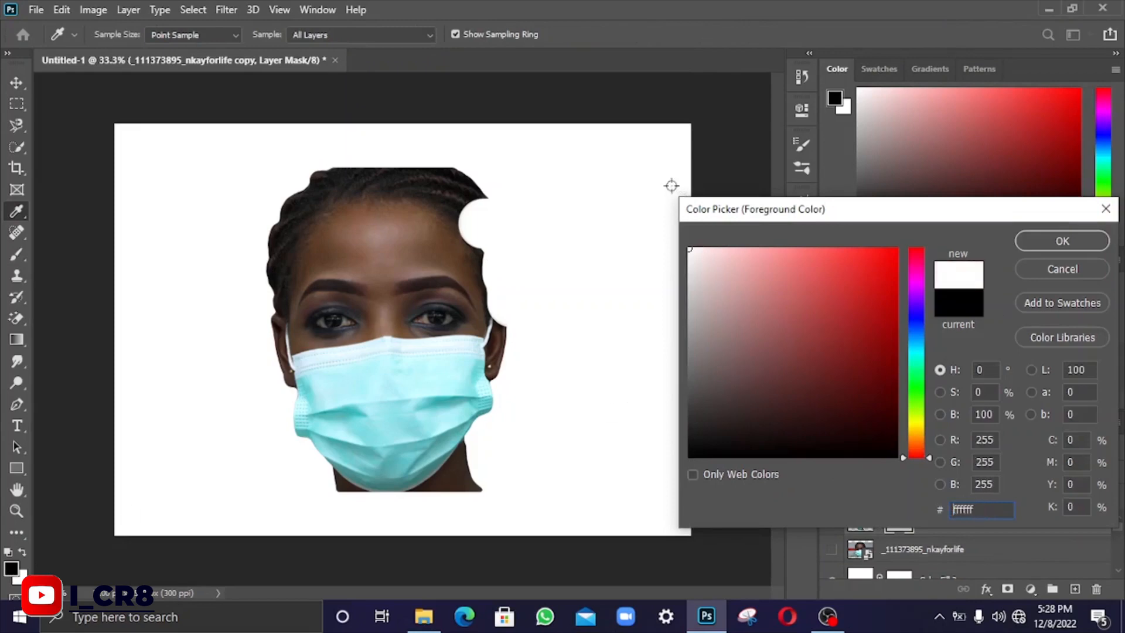
pyautogui.click(1061, 241)
pyautogui.press('b')
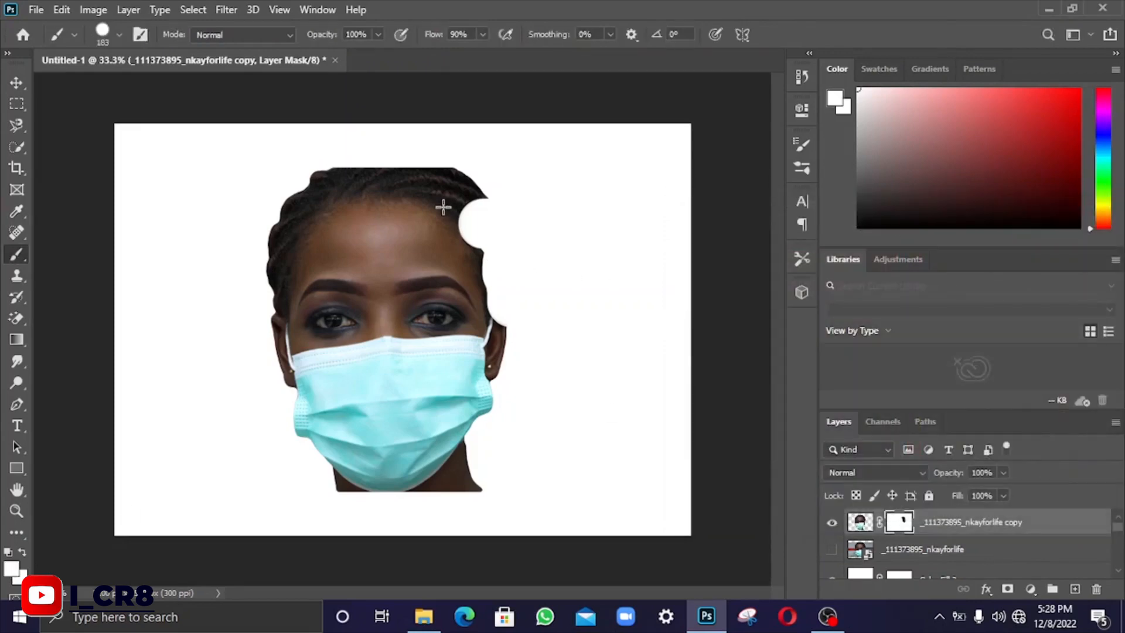
pyautogui.moveTo(445, 206)
pyautogui.mouseDown()
pyautogui.moveTo(477, 233)
pyautogui.moveTo(466, 210)
pyautogui.moveTo(460, 250)
pyautogui.moveTo(476, 321)
pyautogui.mouseUp()
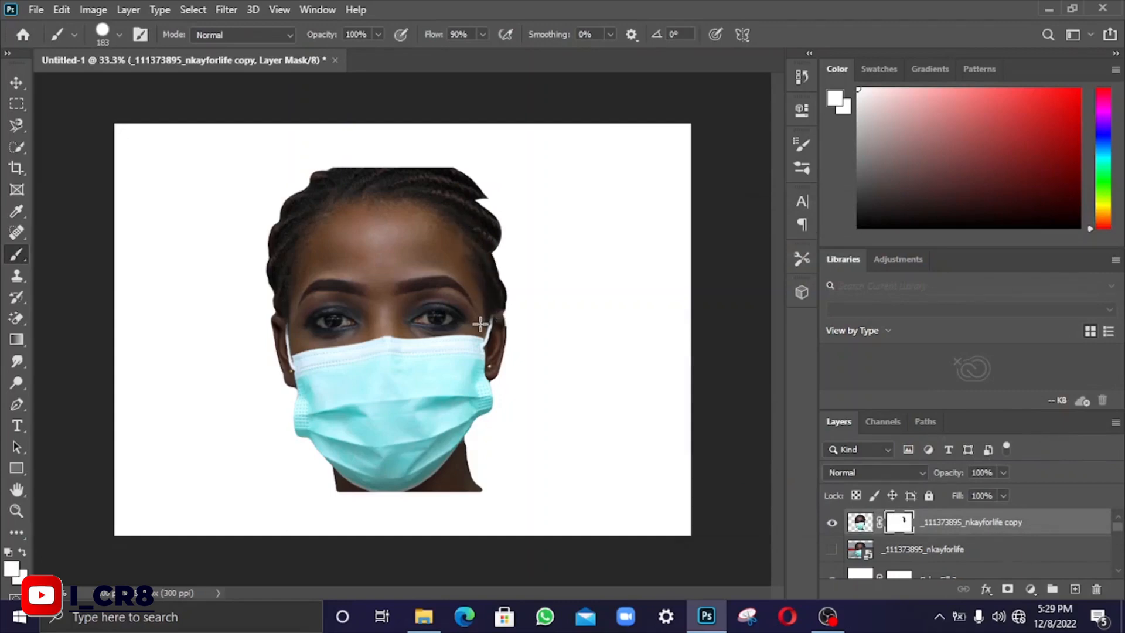
pyautogui.click(476, 224)
pyautogui.moveTo(461, 191)
pyautogui.mouseDown()
pyautogui.moveTo(488, 229)
pyautogui.moveTo(484, 315)
pyautogui.mouseUp()
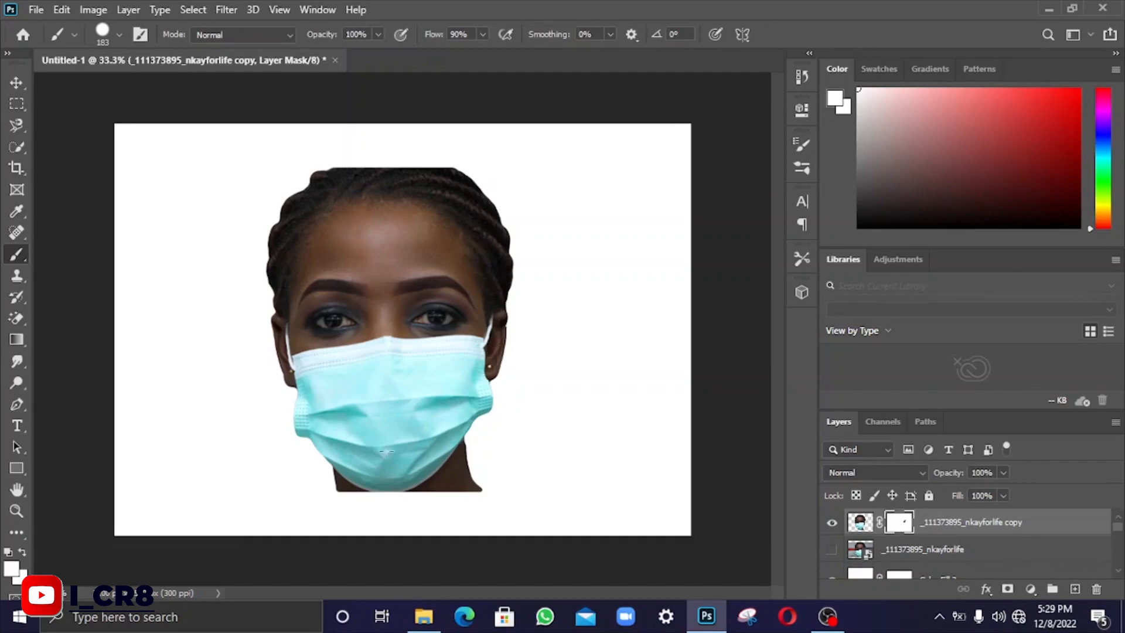
# Step: Set the foreground colour to black and the brush opacity to 51%, and paint on the mask to partly hide the ear beside the mask strap
pyautogui.click(12, 568)
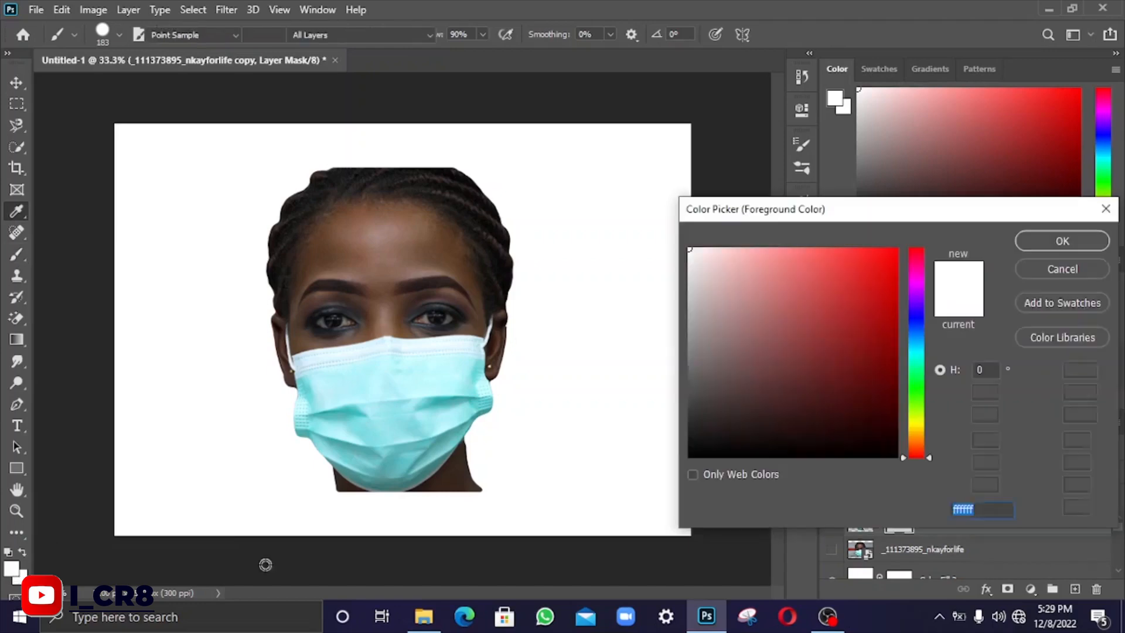
pyautogui.click(689, 457)
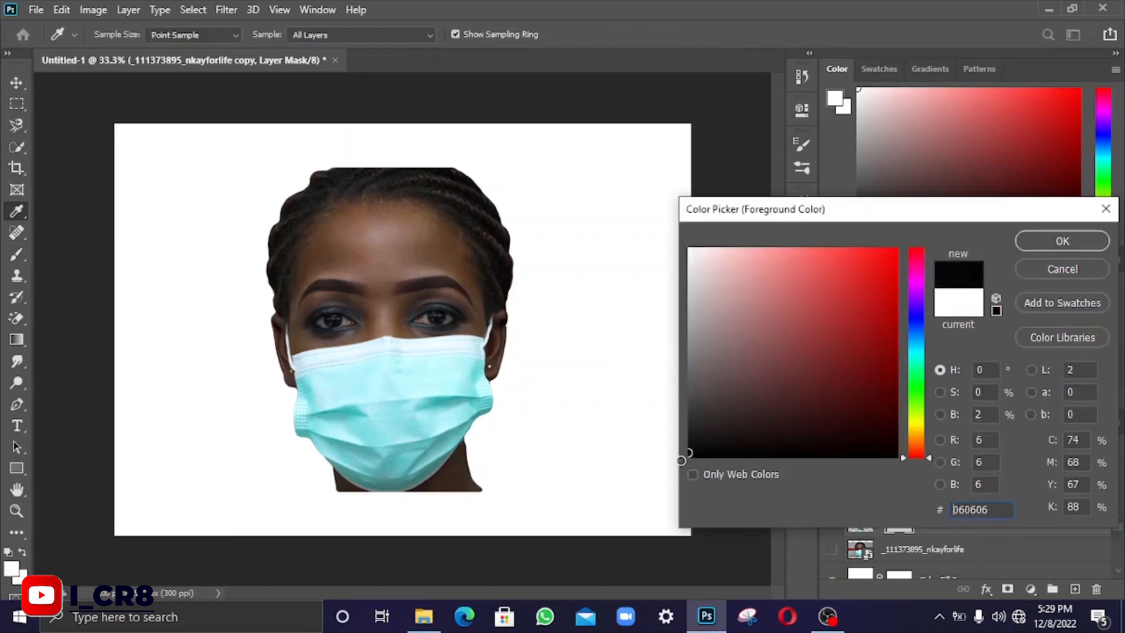
pyautogui.click(1063, 241)
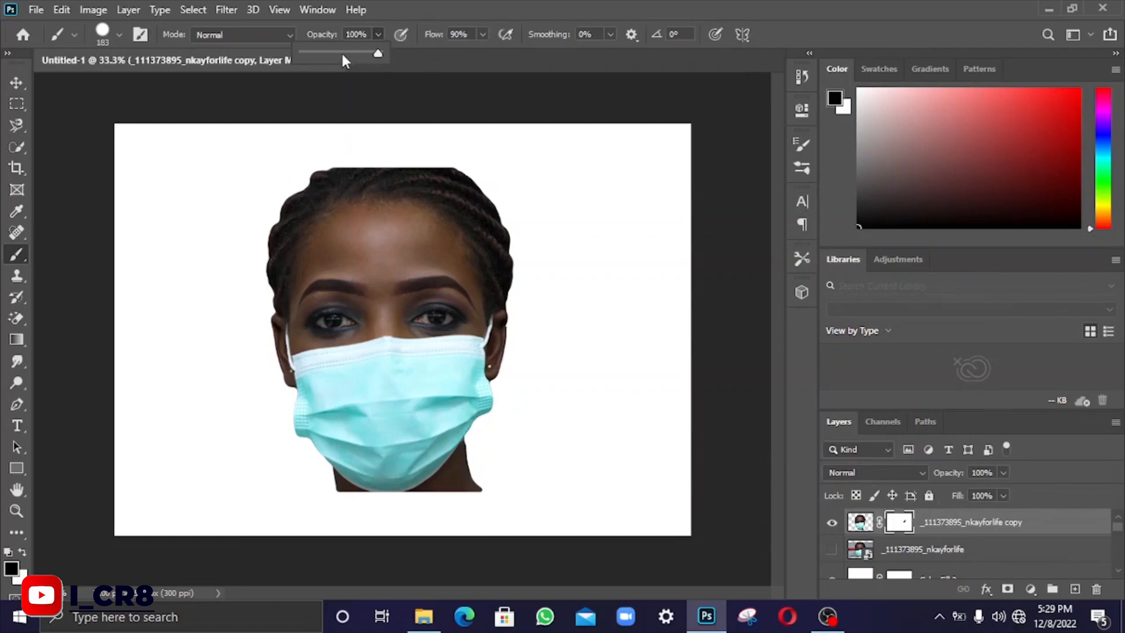
pyautogui.click(518, 387)
pyautogui.moveTo(518, 386)
pyautogui.mouseDown()
pyautogui.moveTo(519, 357)
pyautogui.moveTo(521, 383)
pyautogui.moveTo(523, 328)
pyautogui.moveTo(512, 366)
pyautogui.mouseUp()
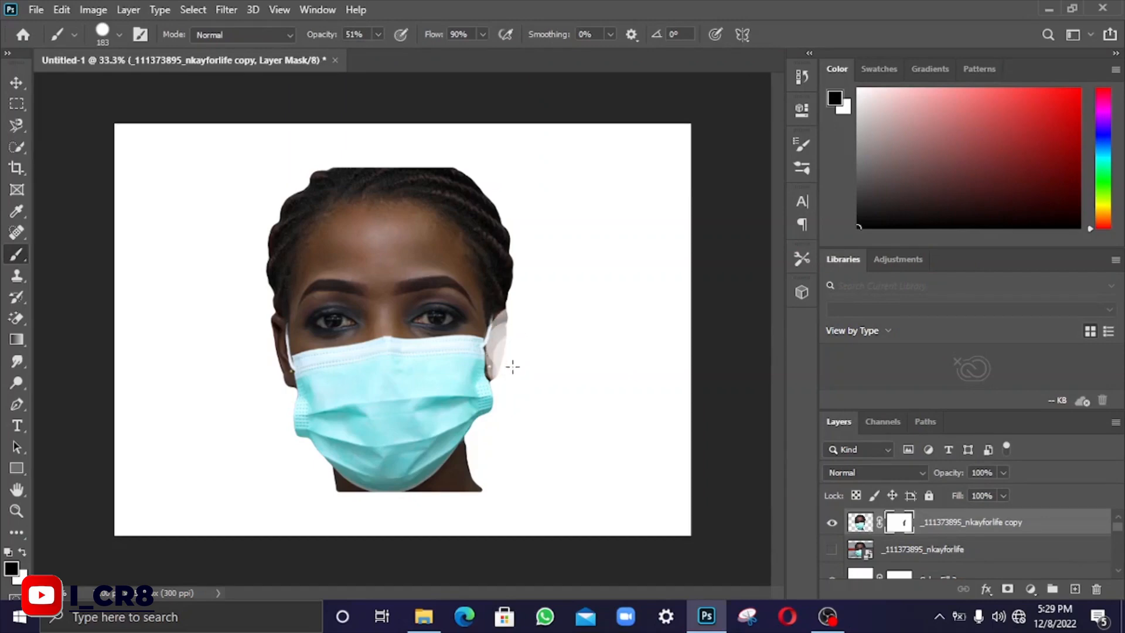
# Step: Hide the same ear completely with black at 100% brush opacity, and restore it by painting white on the layer mask
pyautogui.click(378, 34)
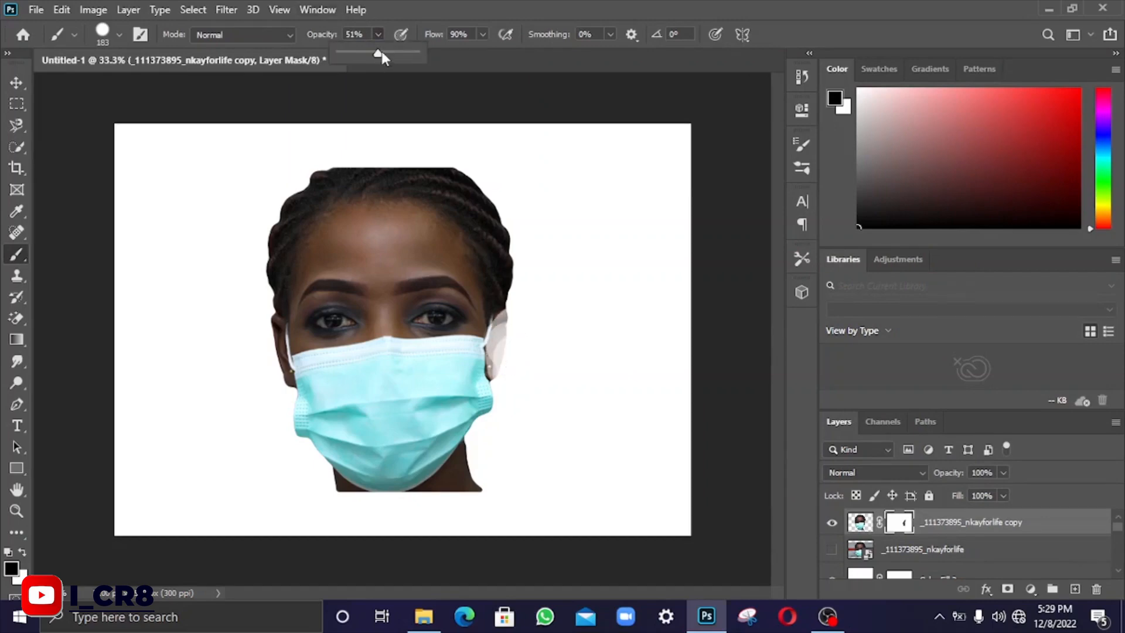
pyautogui.moveTo(381, 51); pyautogui.dragTo(421, 47)
pyautogui.moveTo(519, 358)
pyautogui.mouseDown()
pyautogui.moveTo(515, 329)
pyautogui.moveTo(514, 369)
pyautogui.moveTo(506, 352)
pyautogui.mouseUp()
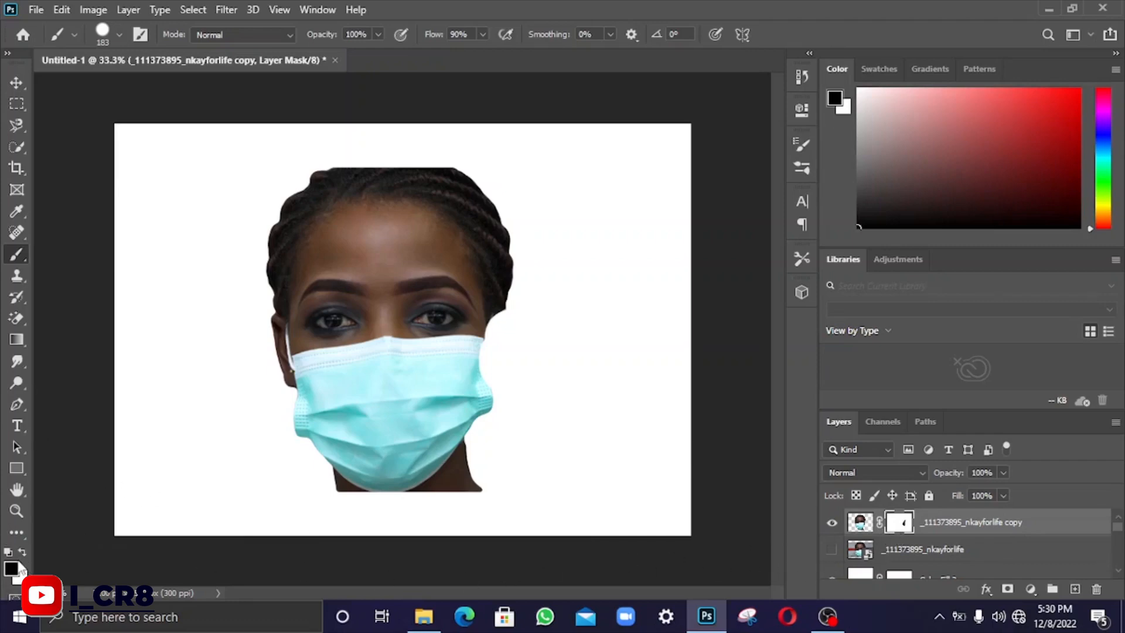
pyautogui.click(22, 550)
pyautogui.moveTo(485, 301)
pyautogui.mouseDown()
pyautogui.moveTo(489, 345)
pyautogui.moveTo(476, 375)
pyautogui.mouseUp()
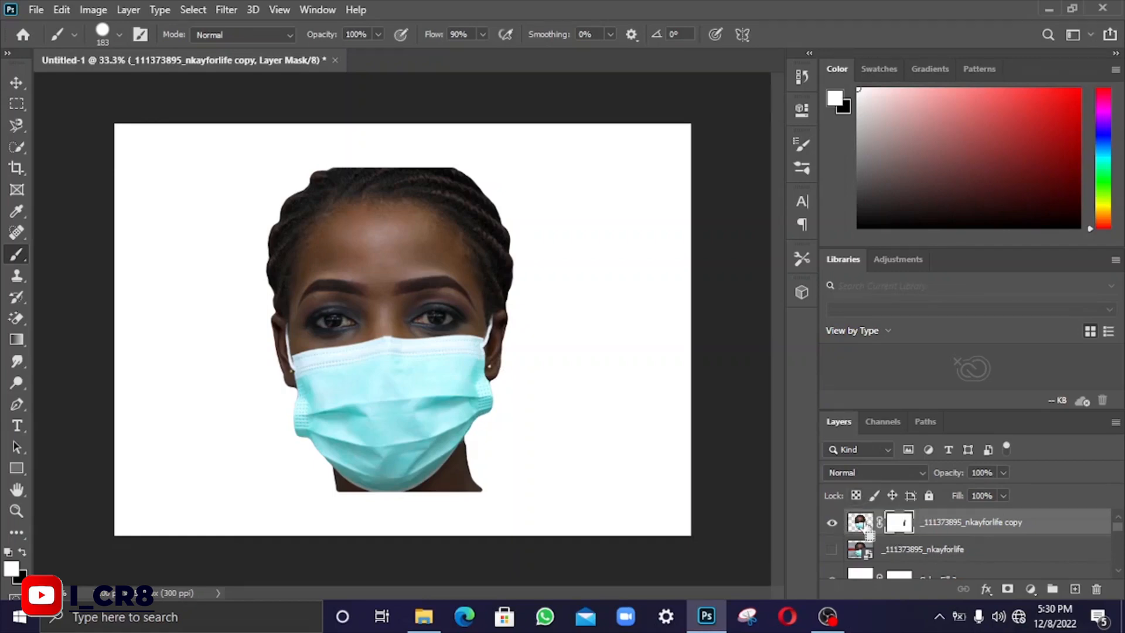
# Step: Load the outline of the cutout copy layer as a selection and make its image active instead of the mask
pyautogui.keyDown('ctrl'); pyautogui.click(859, 523); pyautogui.keyUp('ctrl')
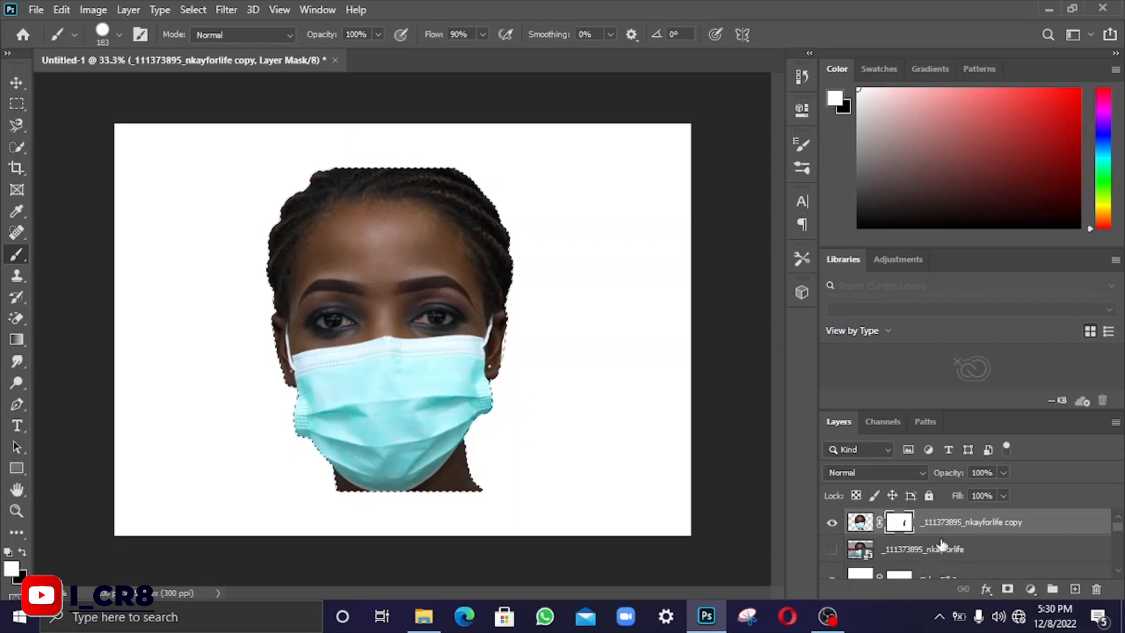
pyautogui.click(860, 522)
# Step: Show the original portrait layer and delete the masked cutout copy layer
pyautogui.click(831, 548)
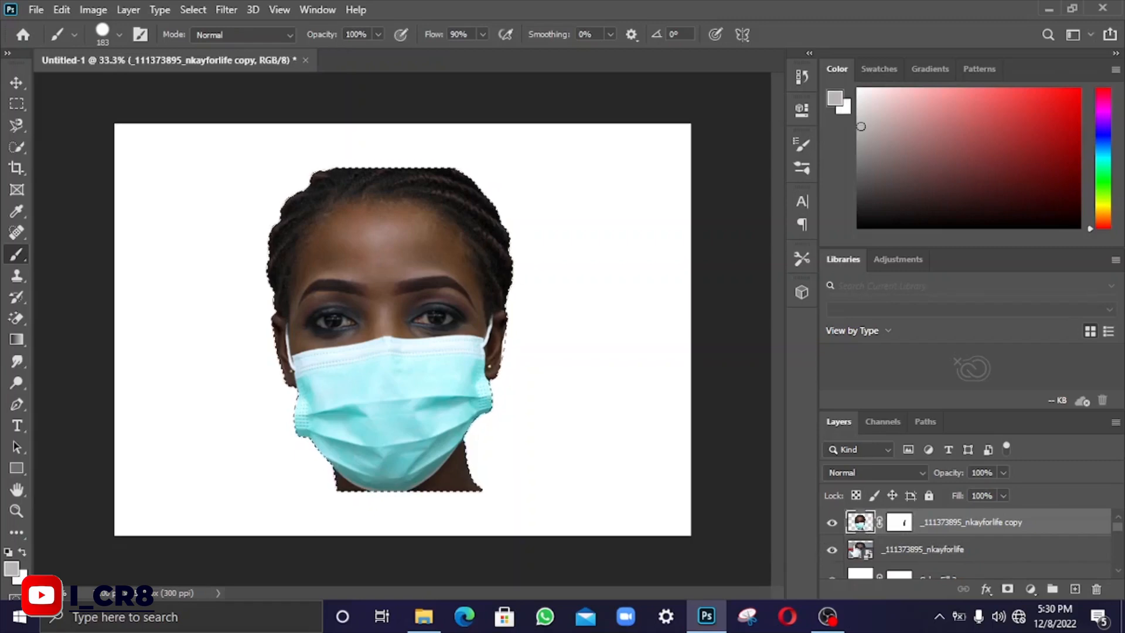
pyautogui.rightClick(951, 523)
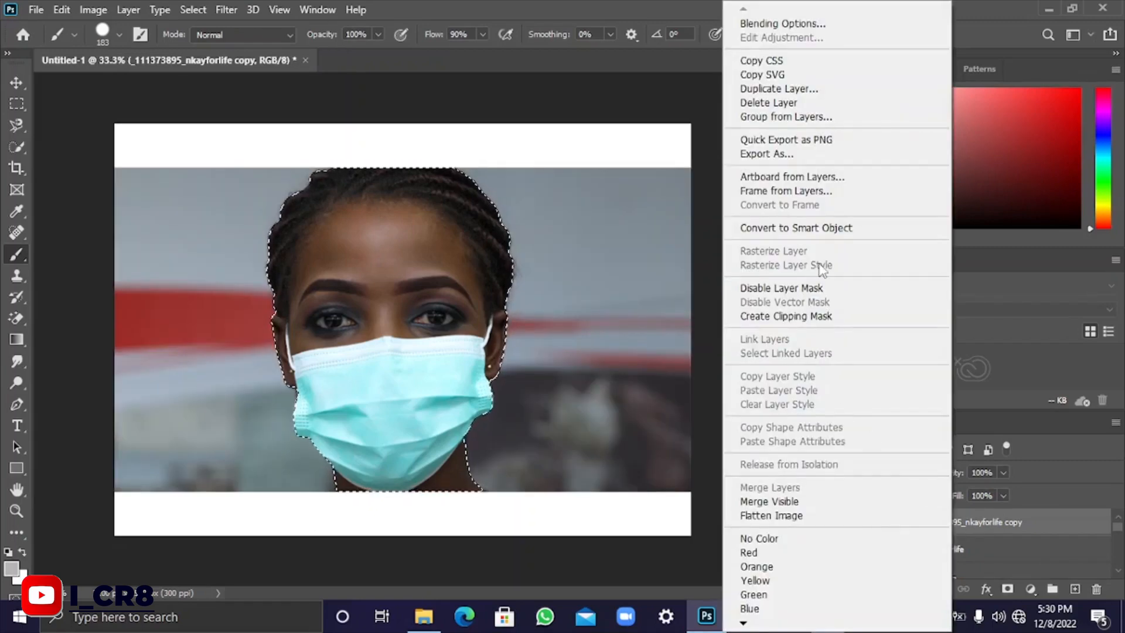
pyautogui.click(768, 103)
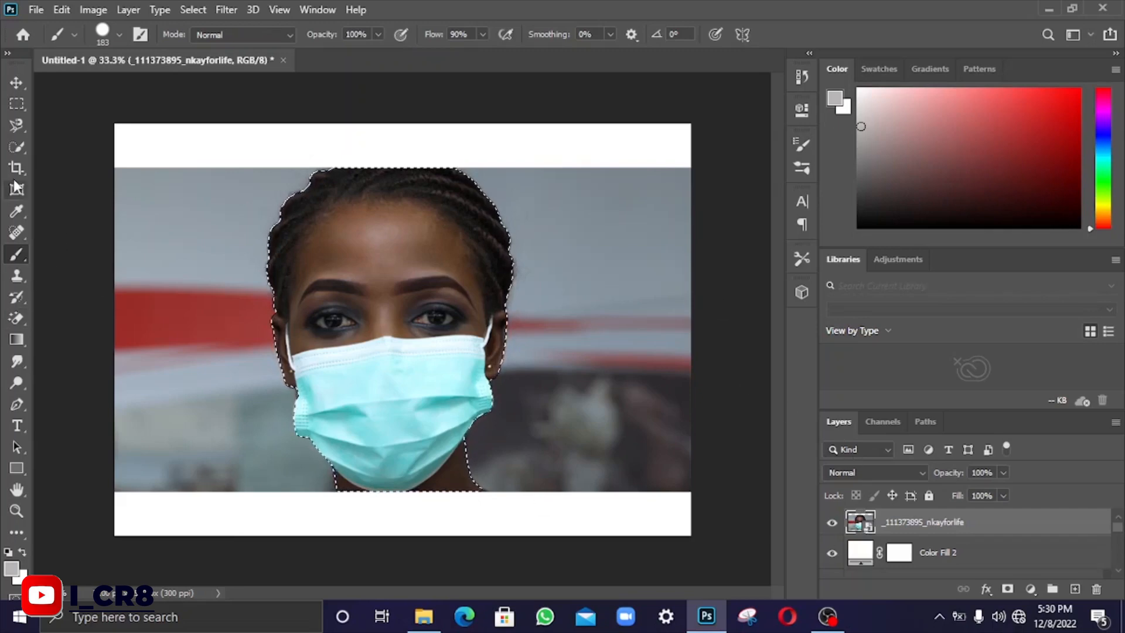
# Step: Refine the portrait selection in Select and Mask and output it as a Layer Mask on the original layer
pyautogui.click(15, 147)
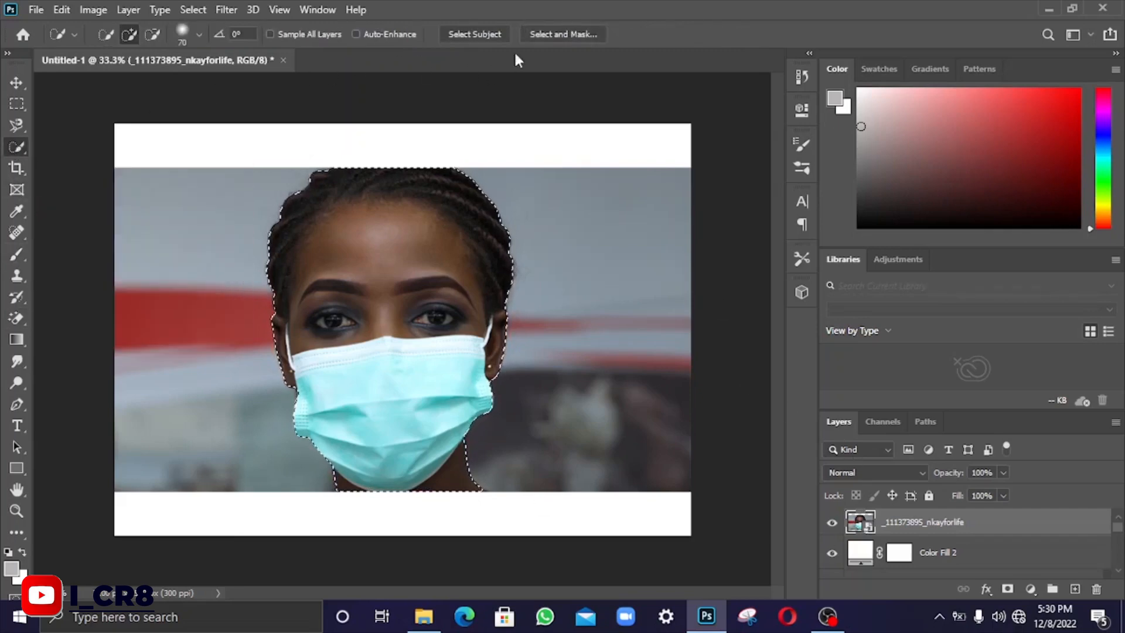
pyautogui.click(543, 32)
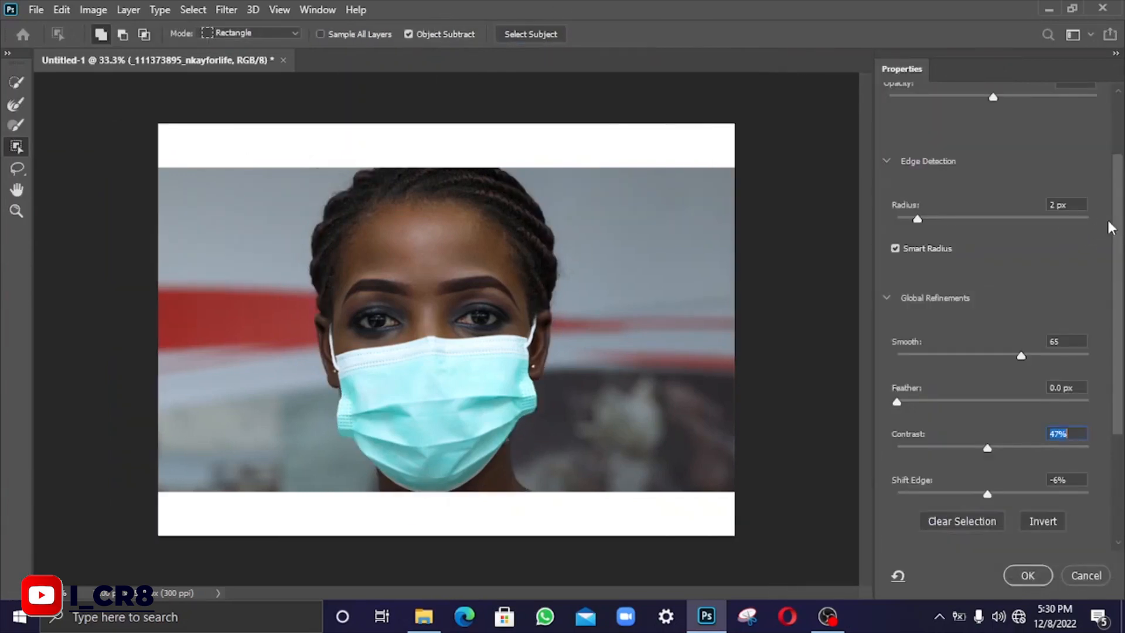
pyautogui.moveTo(1115, 224); pyautogui.dragTo(1107, 372)
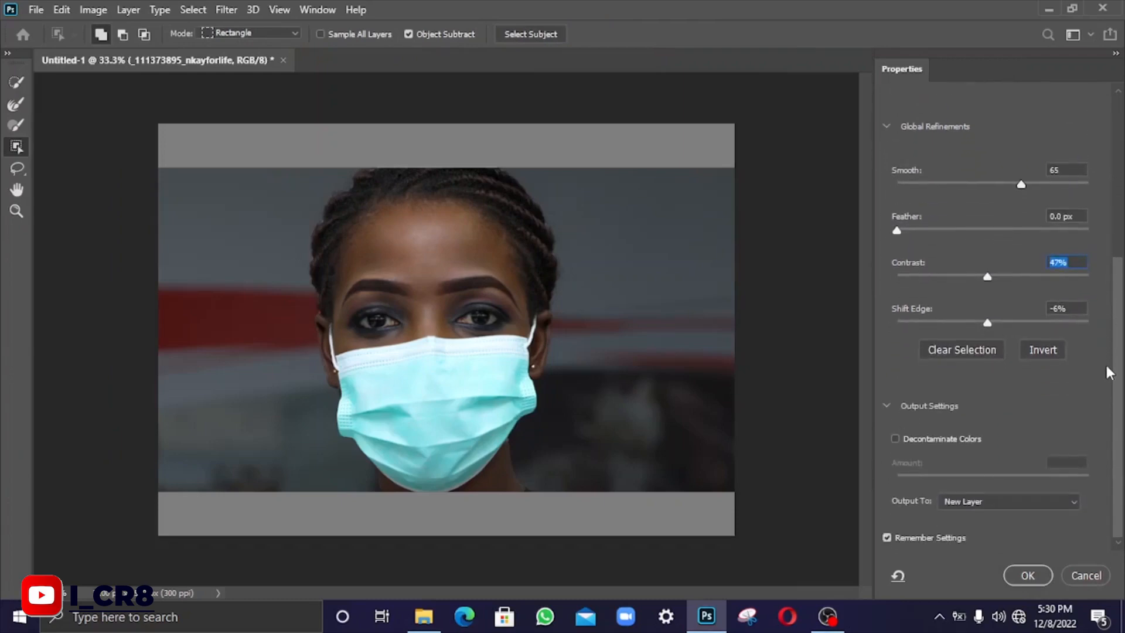
pyautogui.click(992, 503)
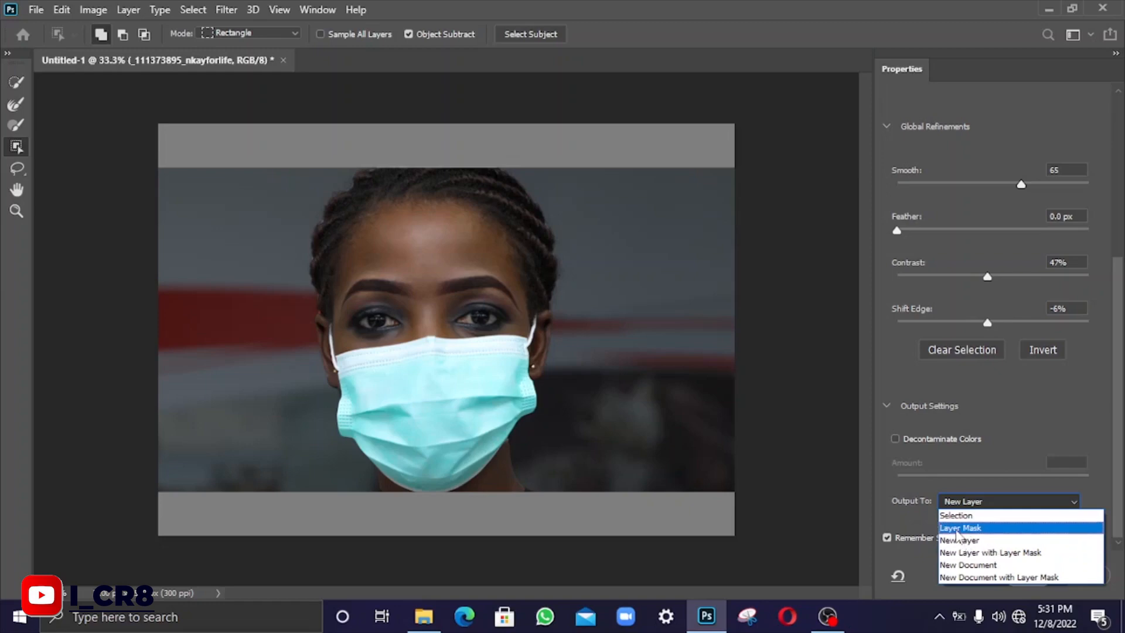
pyautogui.click(957, 527)
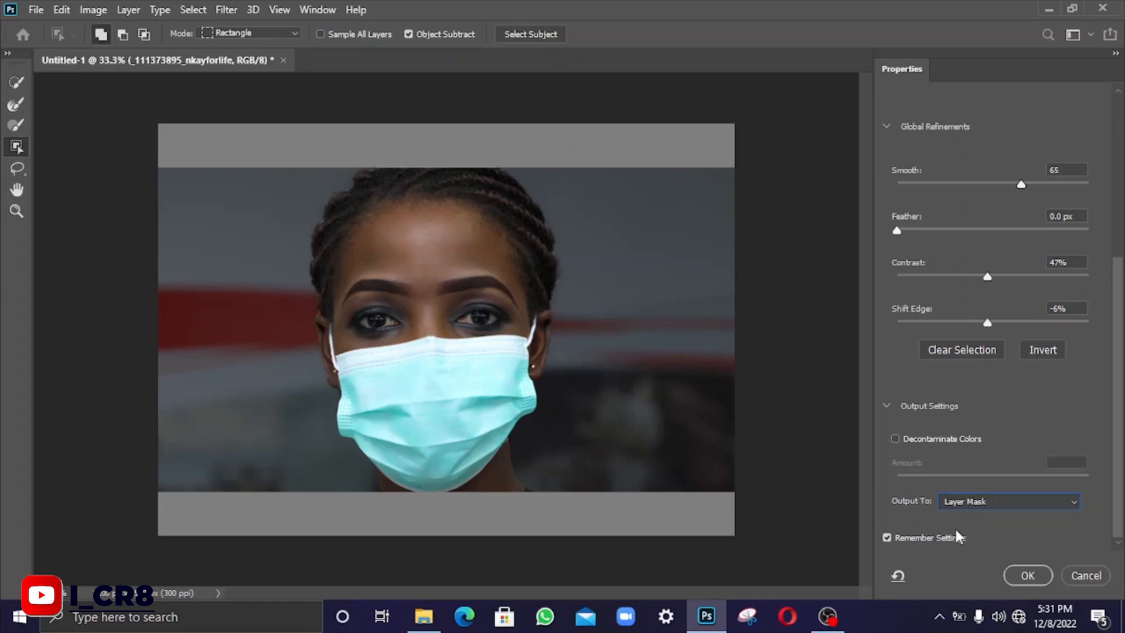
pyautogui.click(1017, 577)
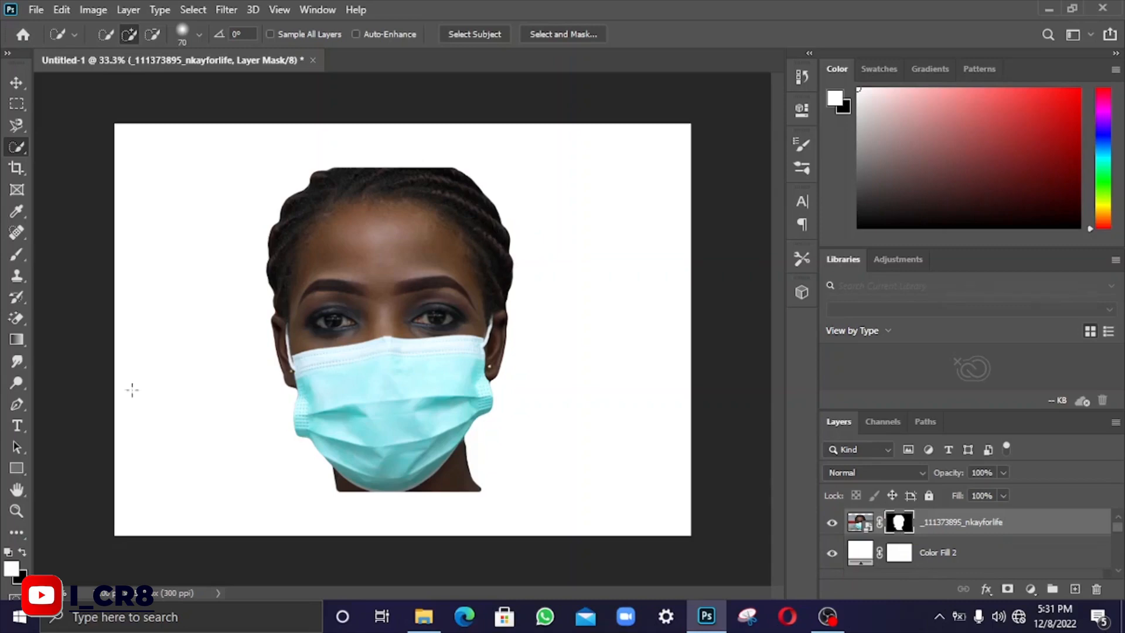
# Step: Clear any selection and paint black on the new mask with the Brush tool to hide the outer hair above the woman's temple
pyautogui.click(19, 552)
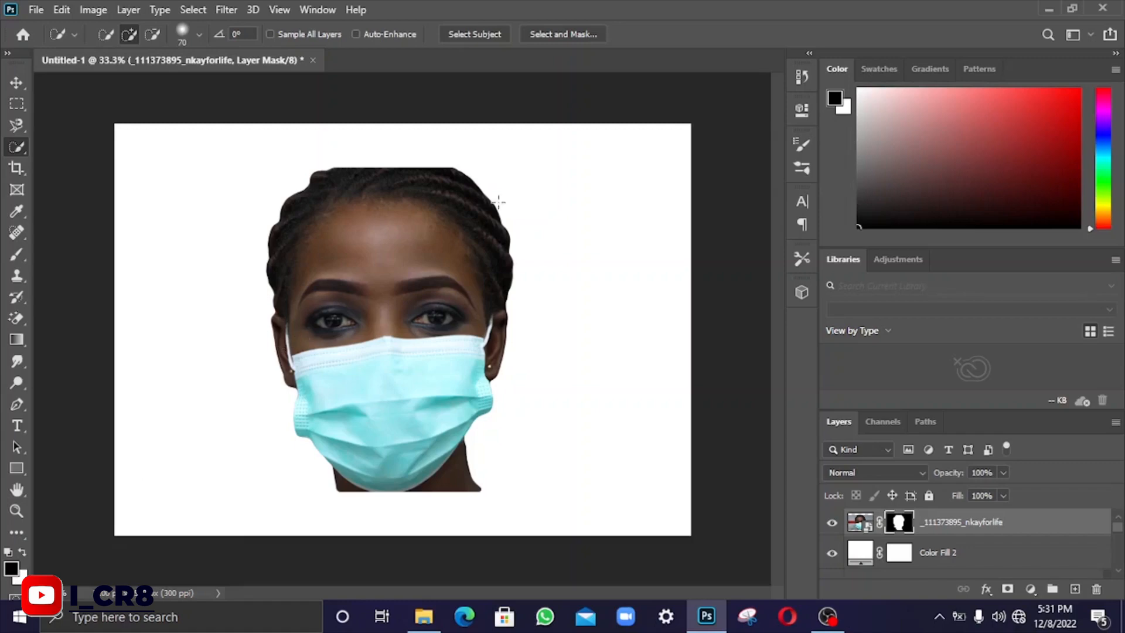
pyautogui.moveTo(507, 210); pyautogui.dragTo(462, 257)
pyautogui.hotkey('ctrl', 'd')
pyautogui.click(17, 254)
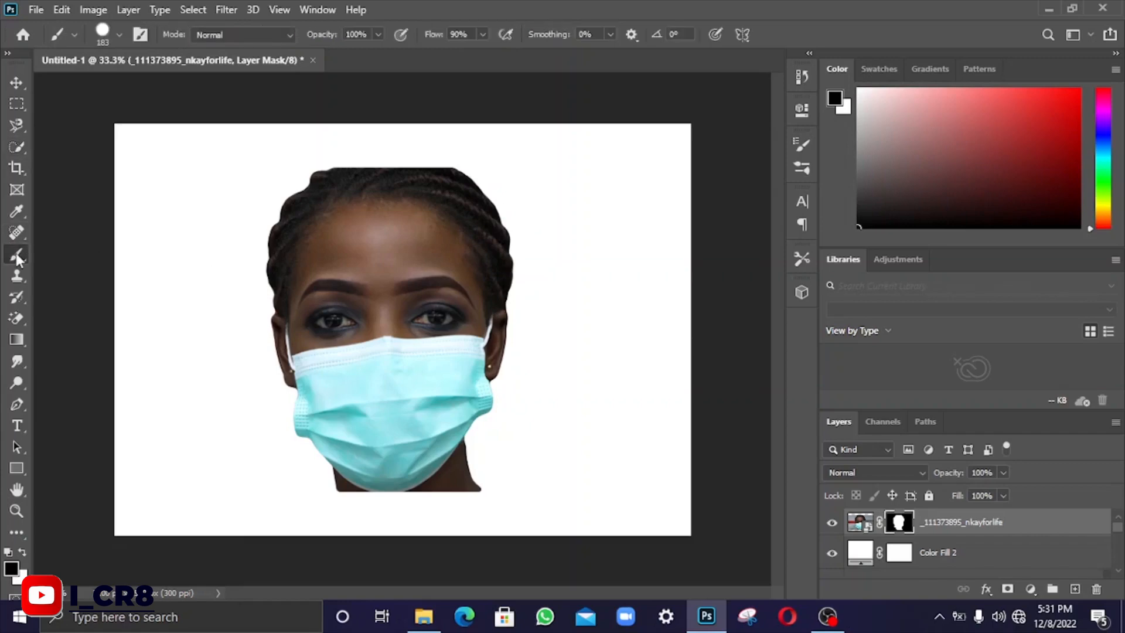
pyautogui.moveTo(455, 158)
pyautogui.mouseDown()
pyautogui.moveTo(487, 210)
pyautogui.moveTo(492, 197)
pyautogui.moveTo(512, 254)
pyautogui.mouseUp()
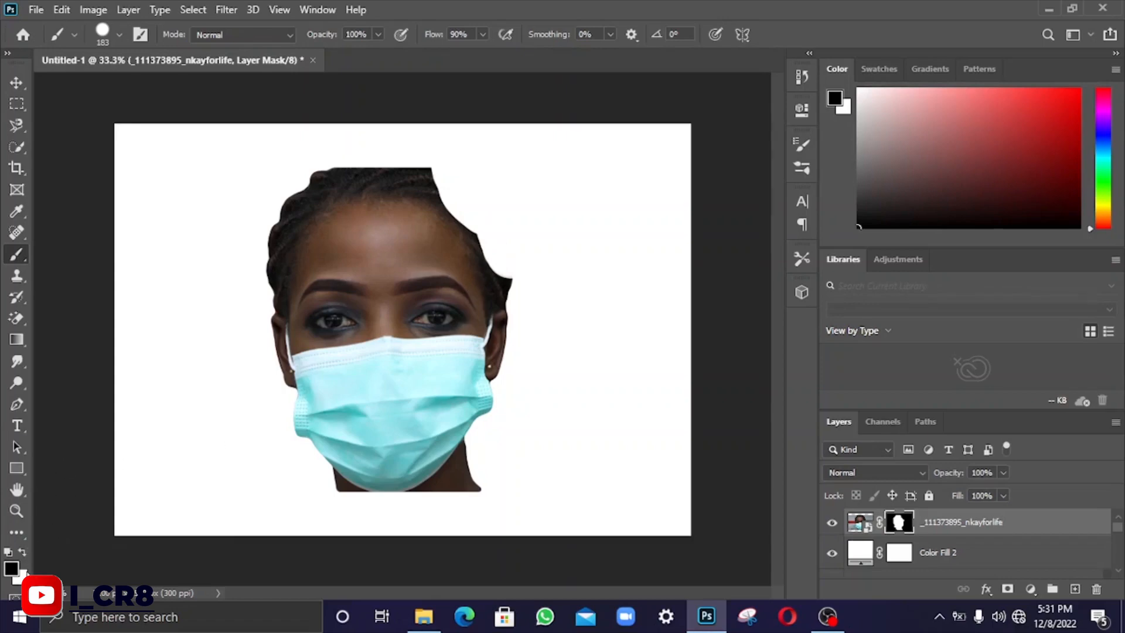
# Step: Paint white on the mask to restore the hidden hair, and undo the last stroke that reveals the grey background
pyautogui.click(22, 552)
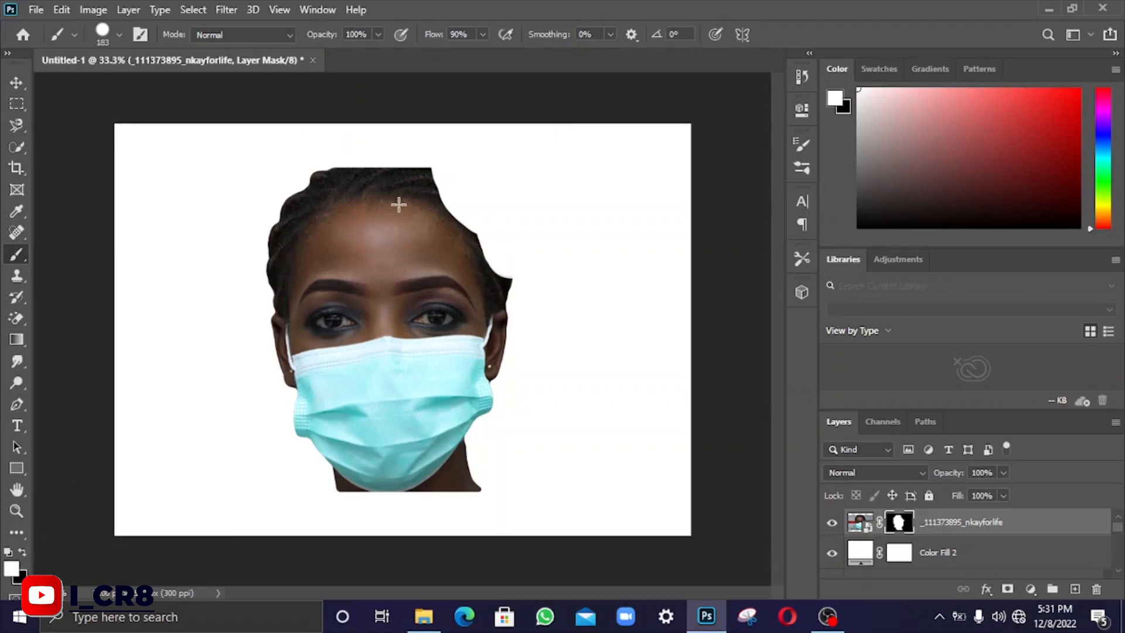
pyautogui.moveTo(437, 218)
pyautogui.mouseDown()
pyautogui.moveTo(455, 228)
pyautogui.moveTo(432, 193)
pyautogui.moveTo(451, 196)
pyautogui.moveTo(500, 282)
pyautogui.moveTo(416, 186)
pyautogui.moveTo(448, 169)
pyautogui.moveTo(527, 276)
pyautogui.moveTo(547, 225)
pyautogui.moveTo(527, 232)
pyautogui.mouseUp()
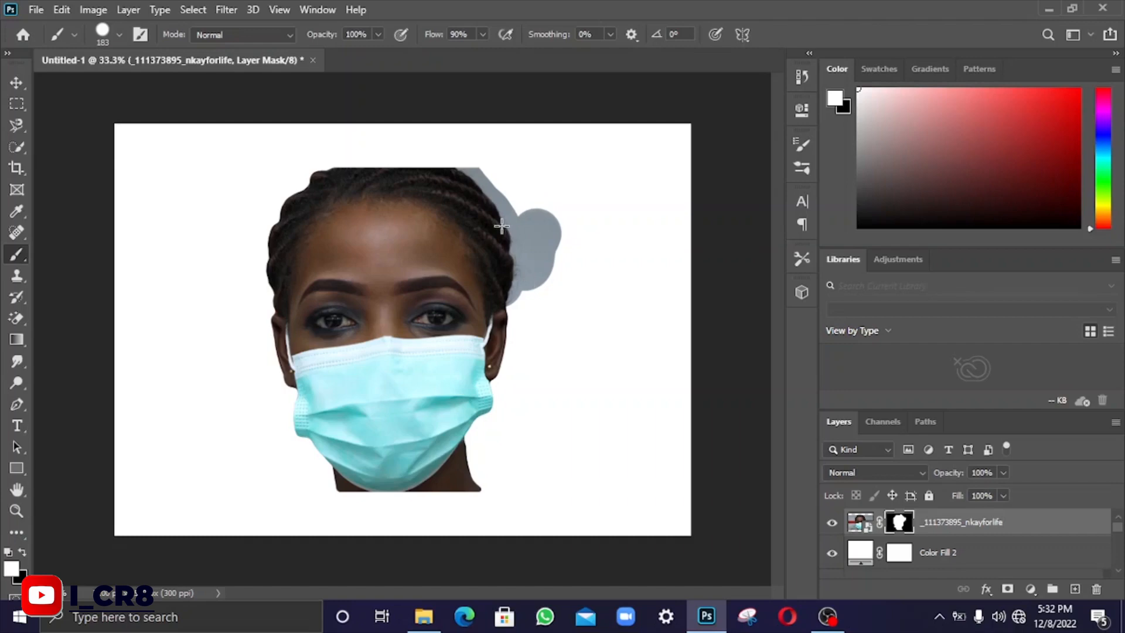
pyautogui.hotkey('ctrl', 'z')
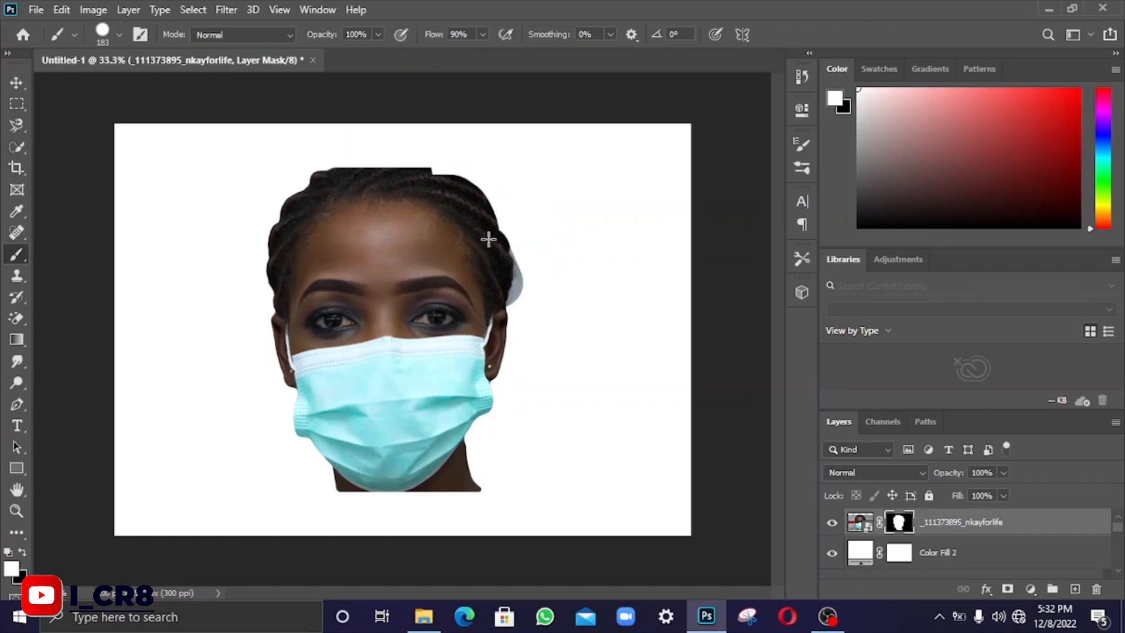
# Step: Paint black on the mask to hide the leftover patch of grey background beside the hair above the ear
pyautogui.click(22, 552)
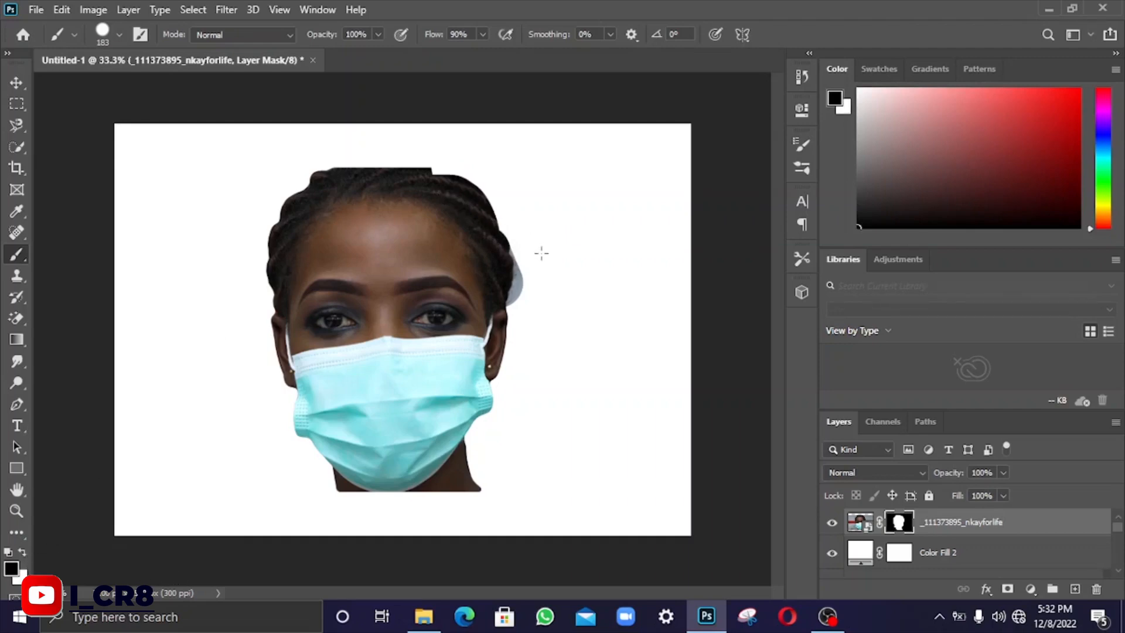
pyautogui.moveTo(541, 270)
pyautogui.mouseDown()
pyautogui.moveTo(529, 314)
pyautogui.moveTo(531, 248)
pyautogui.moveTo(531, 287)
pyautogui.mouseUp()
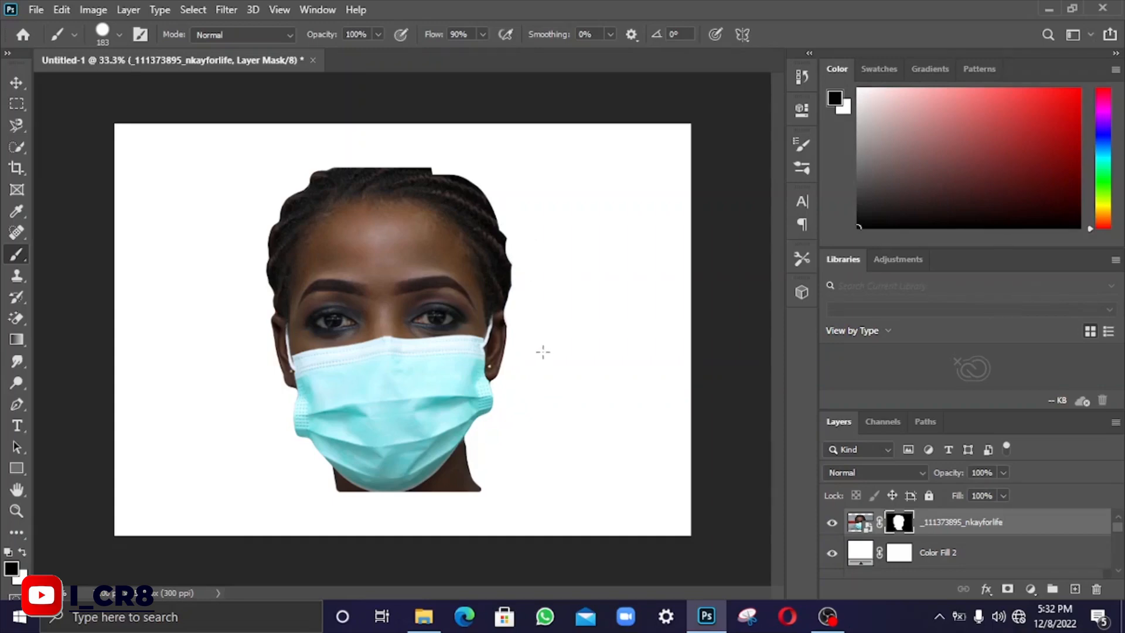